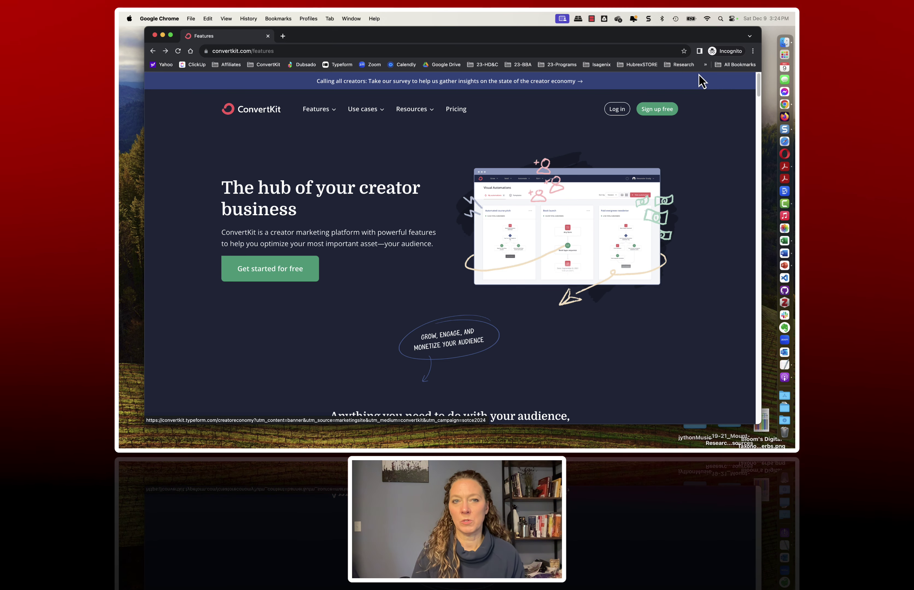
Open the ConvertKit form for creating a free account.
left_click(666, 109)
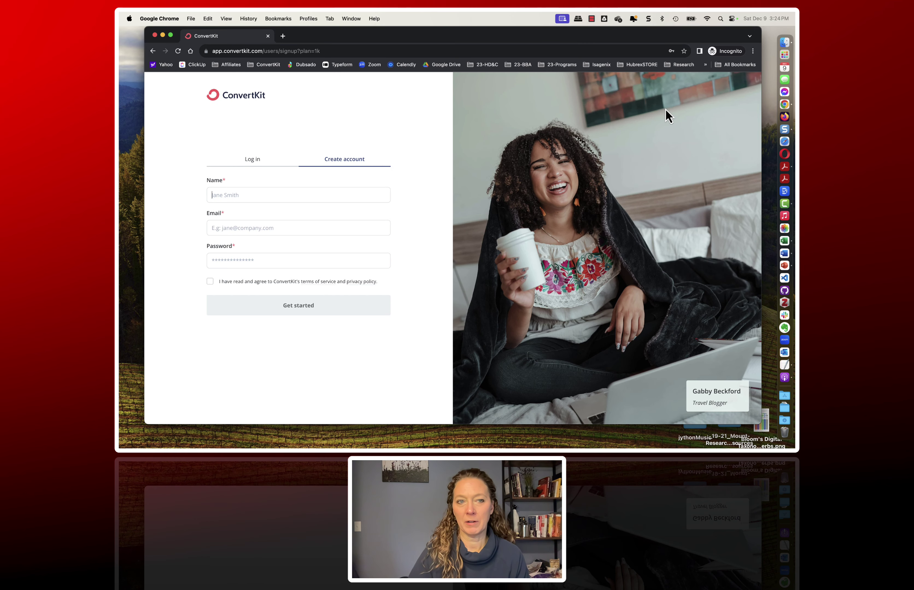
left_click(592, 19)
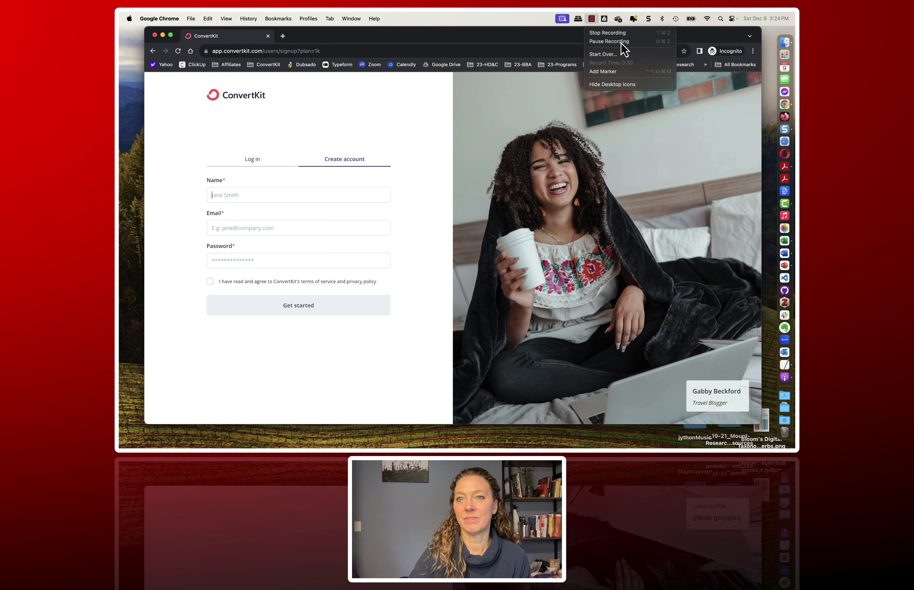
left_click(621, 41)
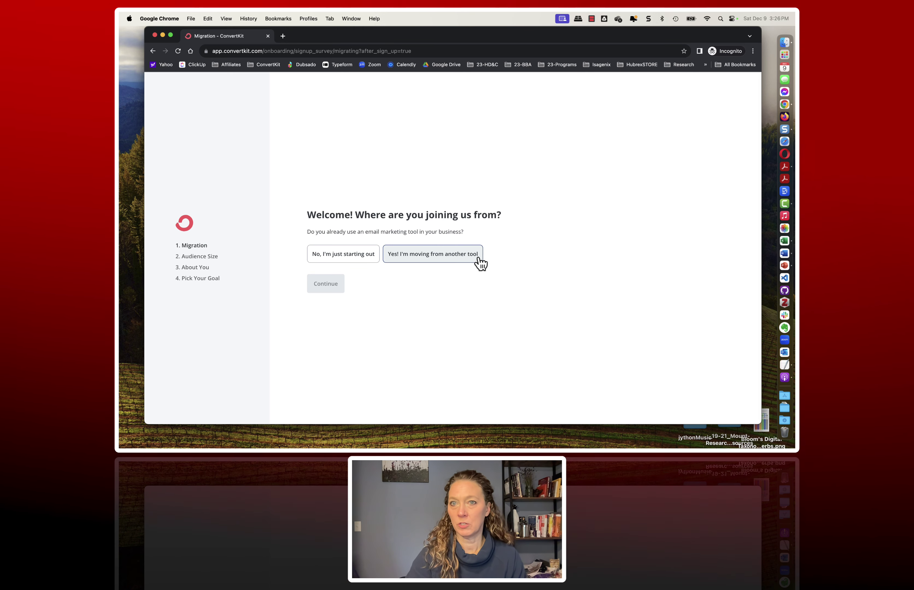
Answer the migration question with "No, I'm just starting out" and submit an audience size of 1 to 1,000.
left_click(333, 258)
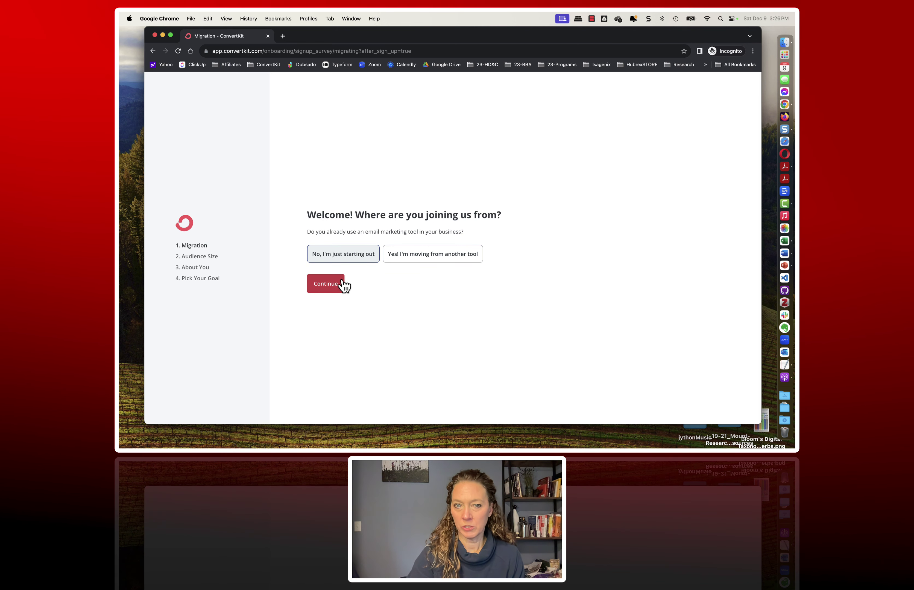
left_click(333, 284)
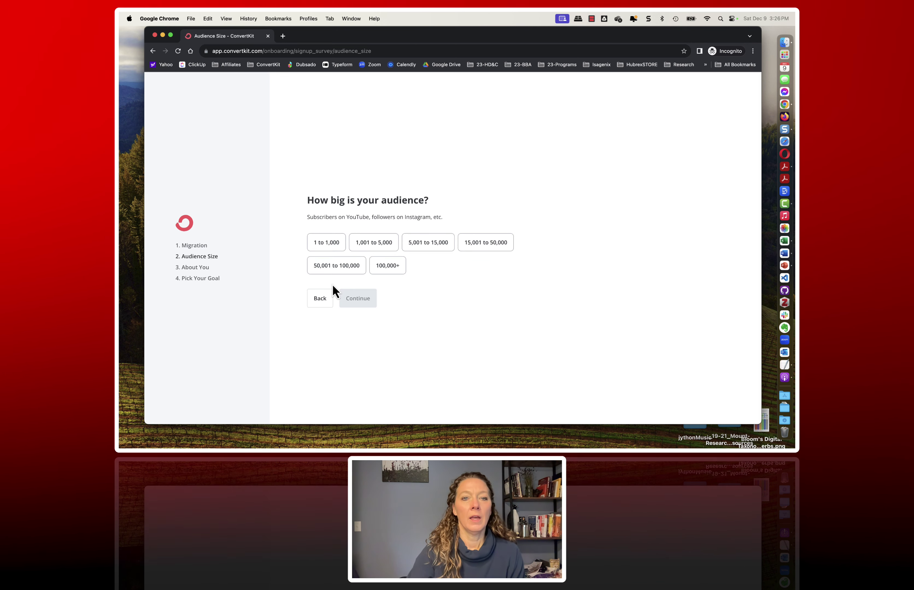
left_click(334, 245)
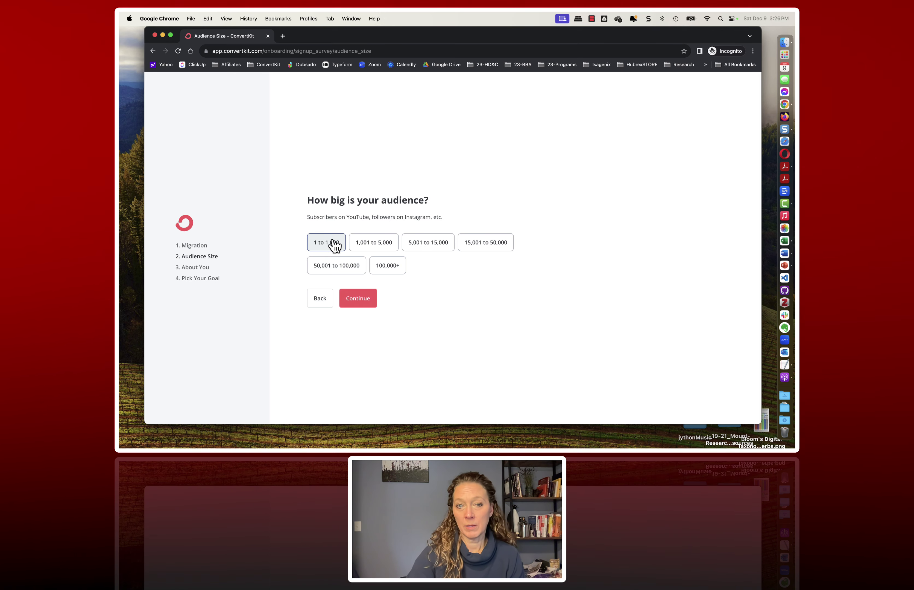
left_click(366, 305)
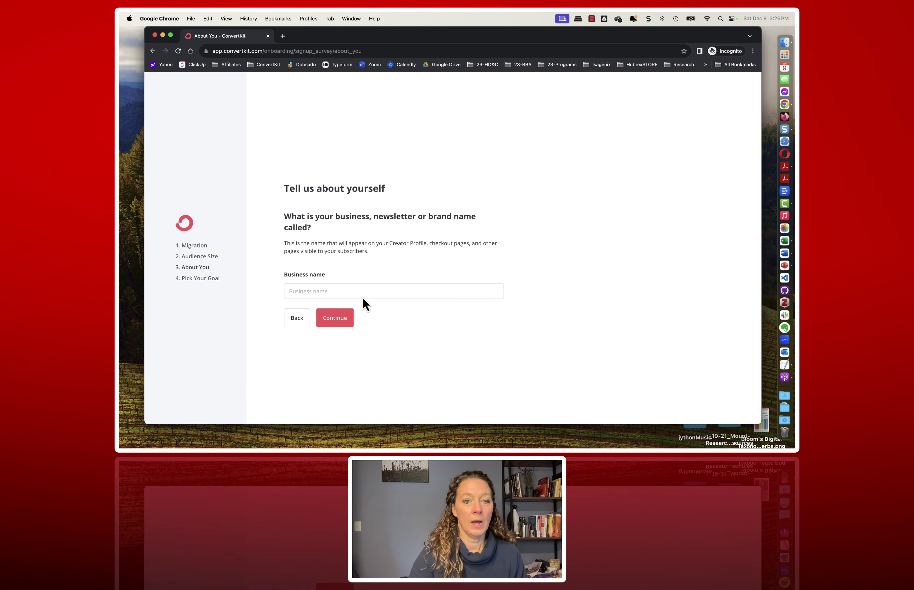
Submit a business name made of "Coach", the owner's name and "Demo".
type("H")
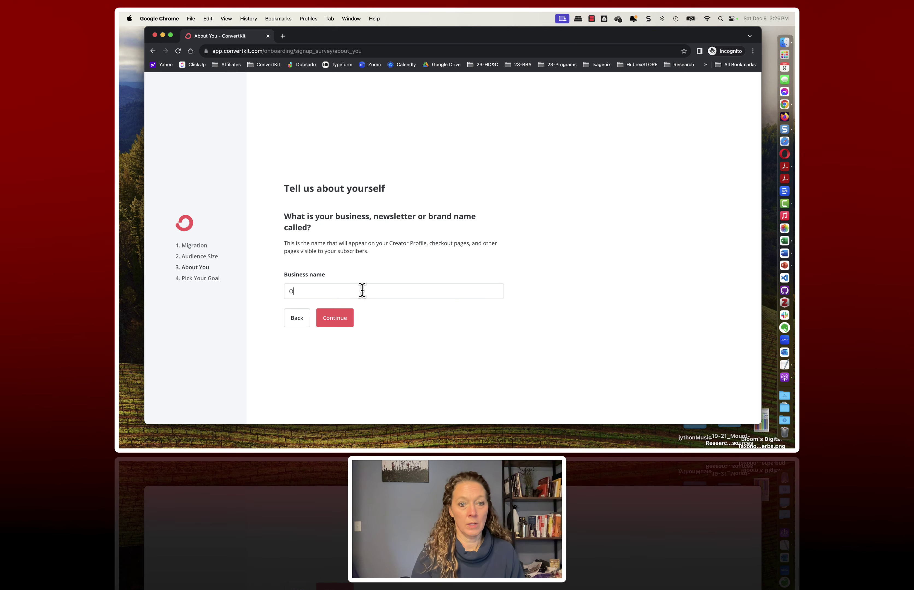
key("BackSpace")
type("Co")
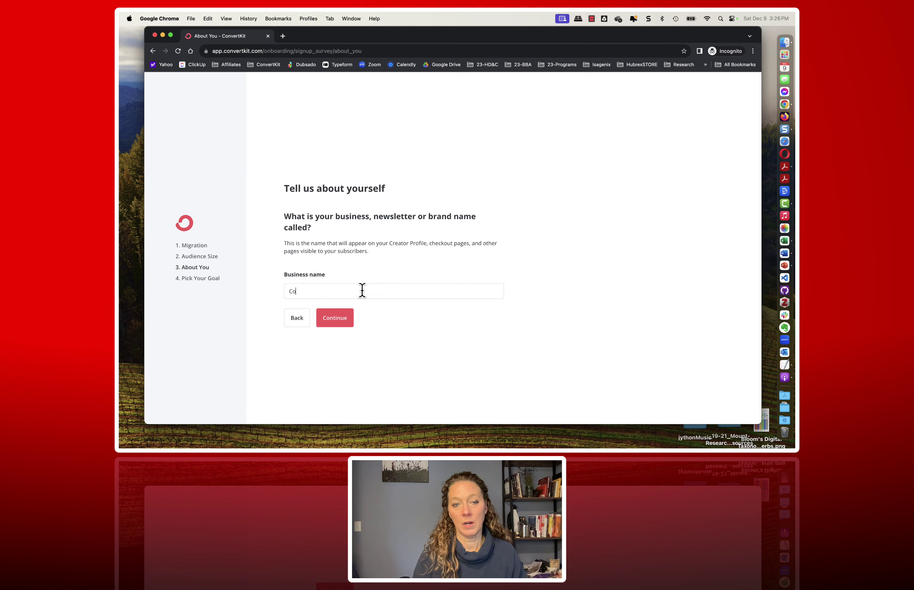
type("ach O'Malley Demo")
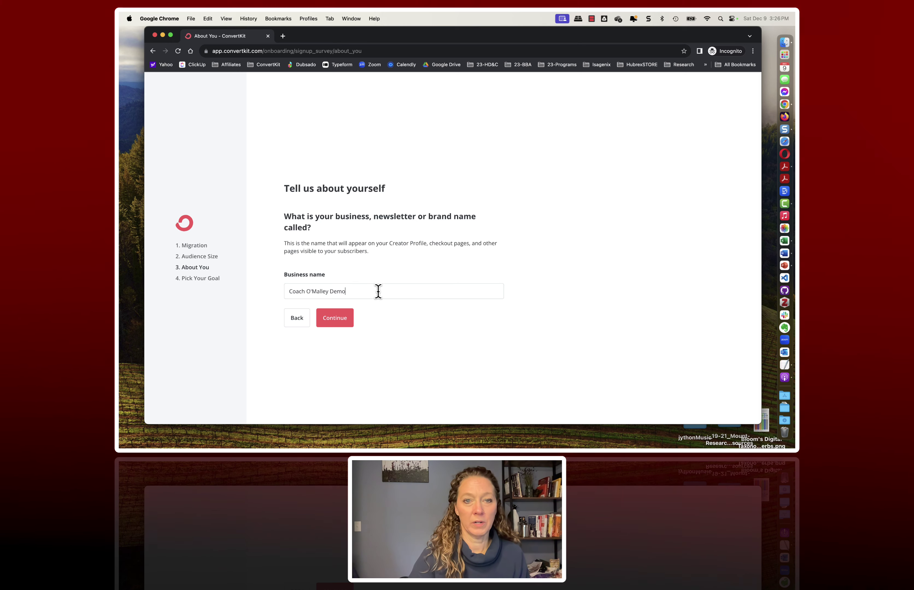
left_click(331, 326)
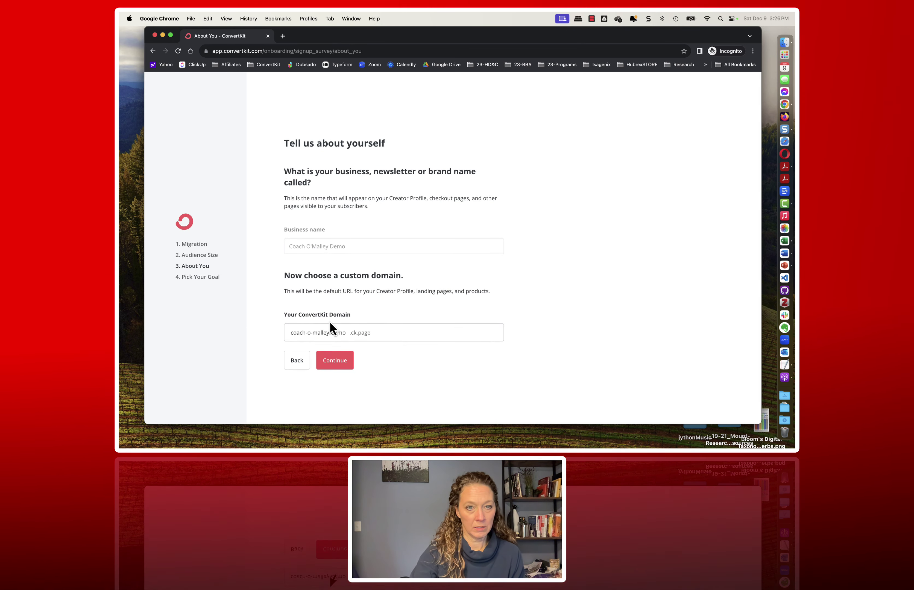
Accept the suggested ck.page custom domain based on the business name.
left_click(346, 334)
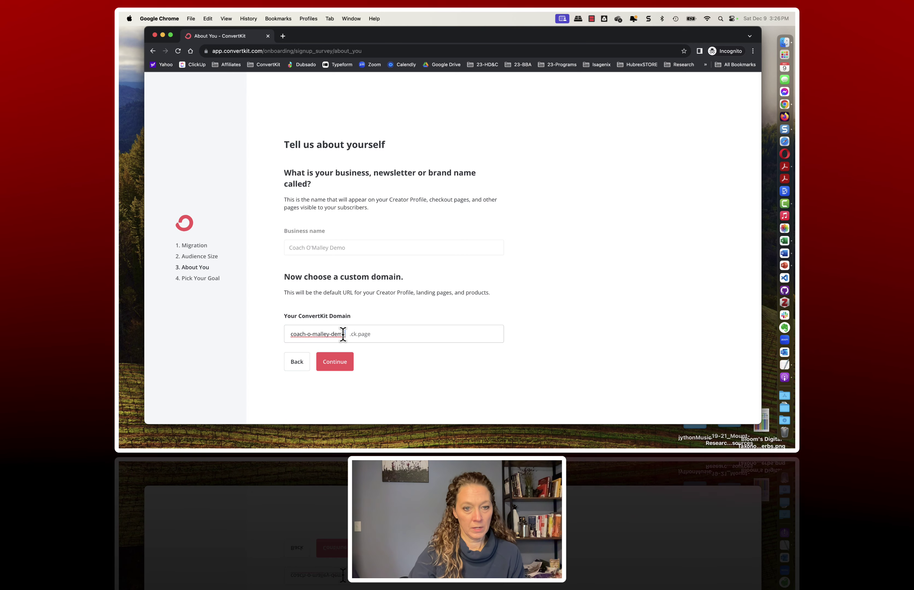
left_click_drag(346, 334, 291, 334)
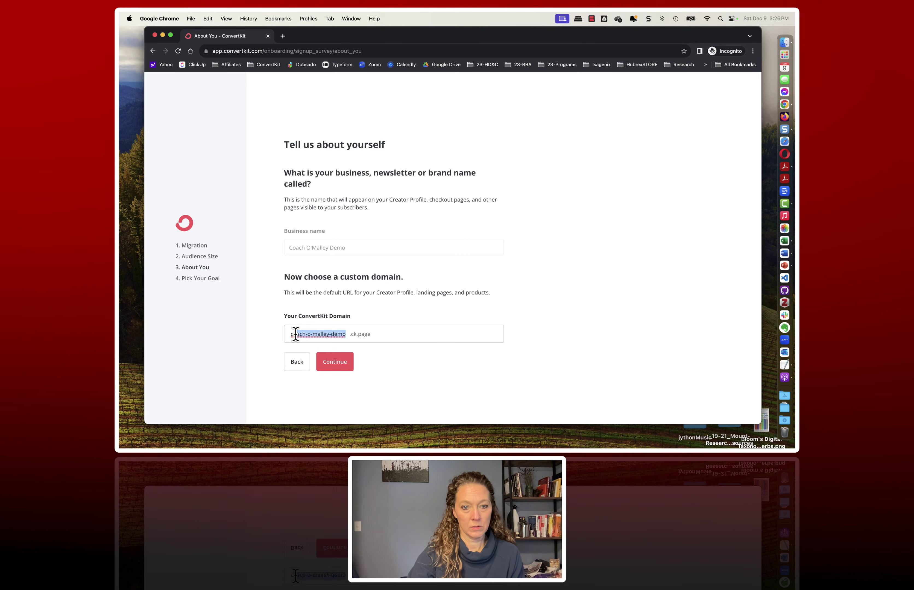
left_click(338, 334)
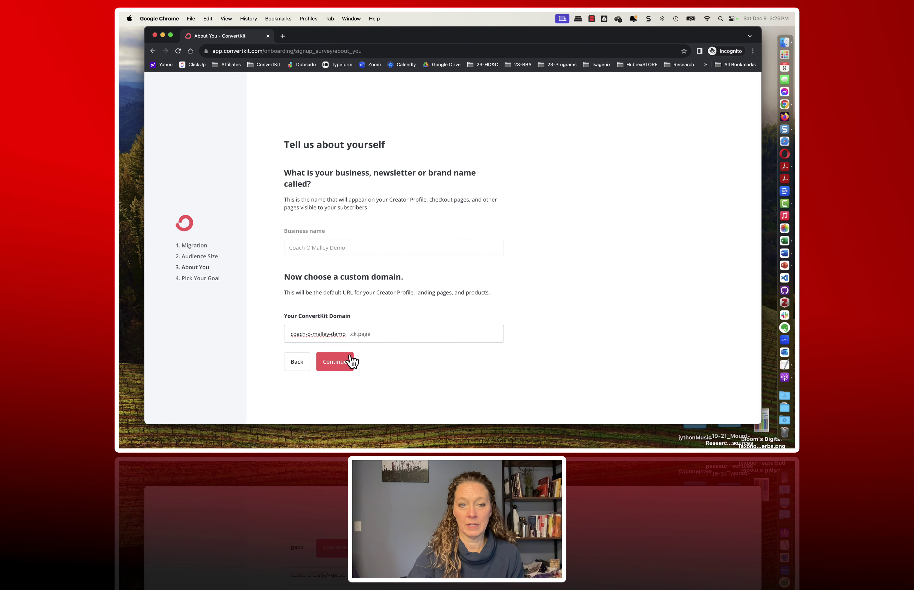
left_click(340, 367)
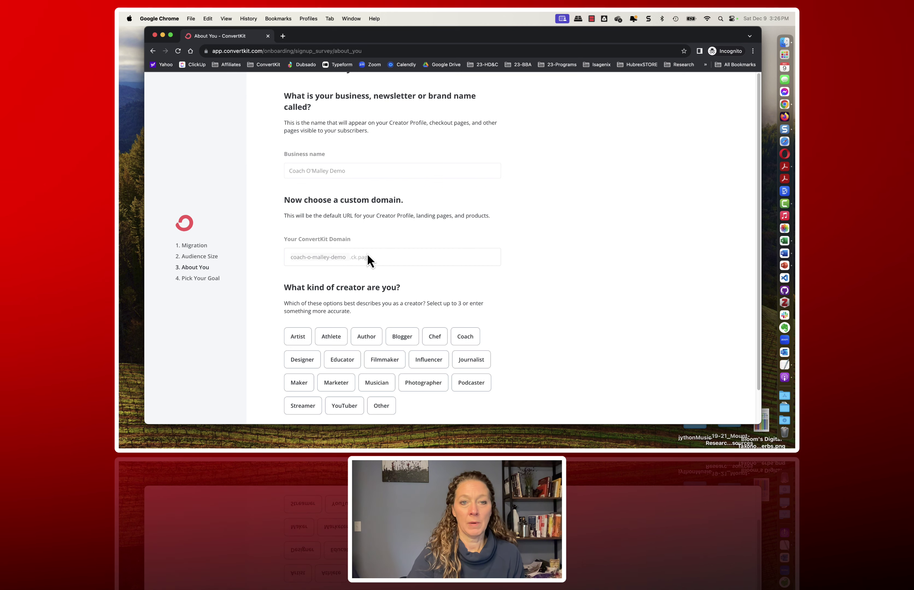
Select Coach, Designer and Other as creator types, describe the other type as "Motivational Coach", and submit the answers.
scroll(371, 269, "down", 1)
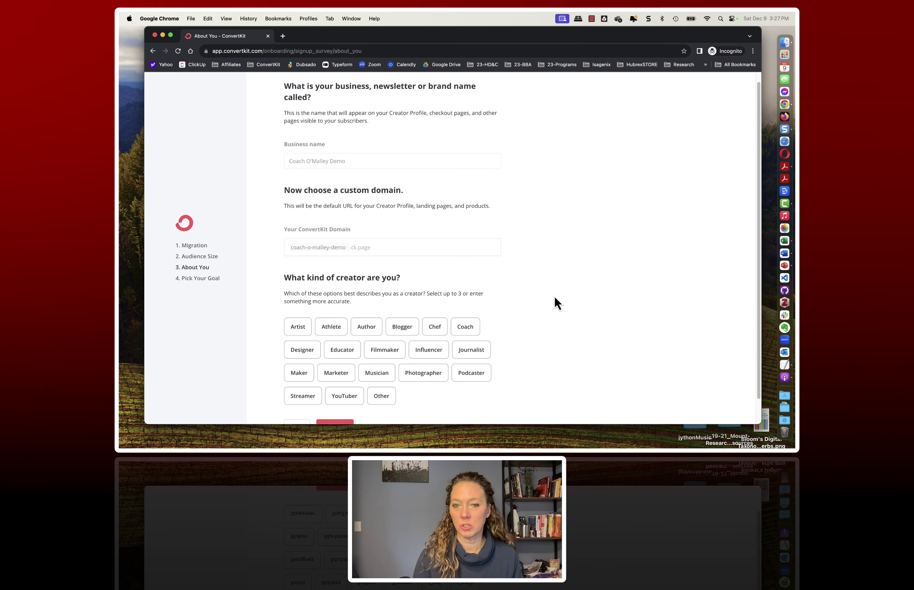
scroll(556, 303, "down", 2)
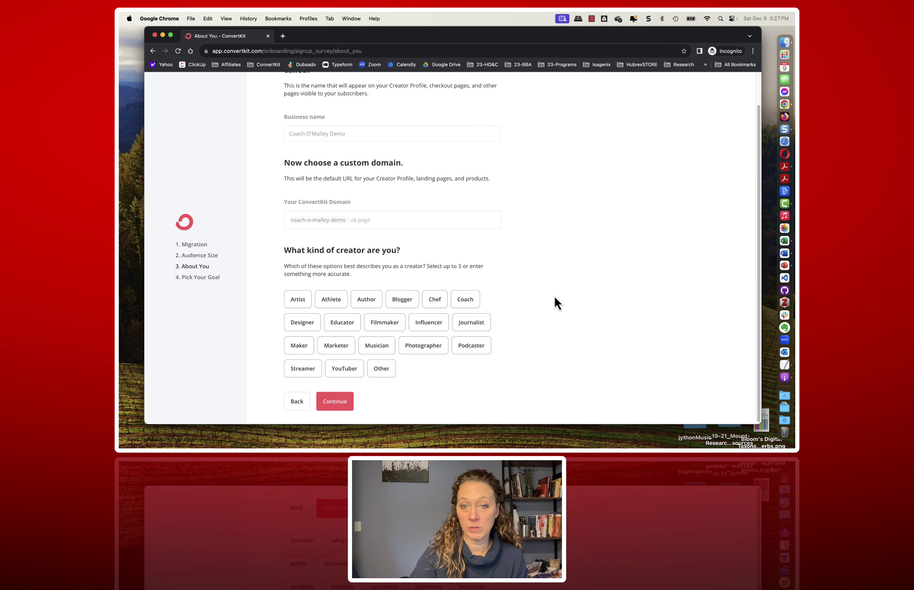
left_click(474, 303)
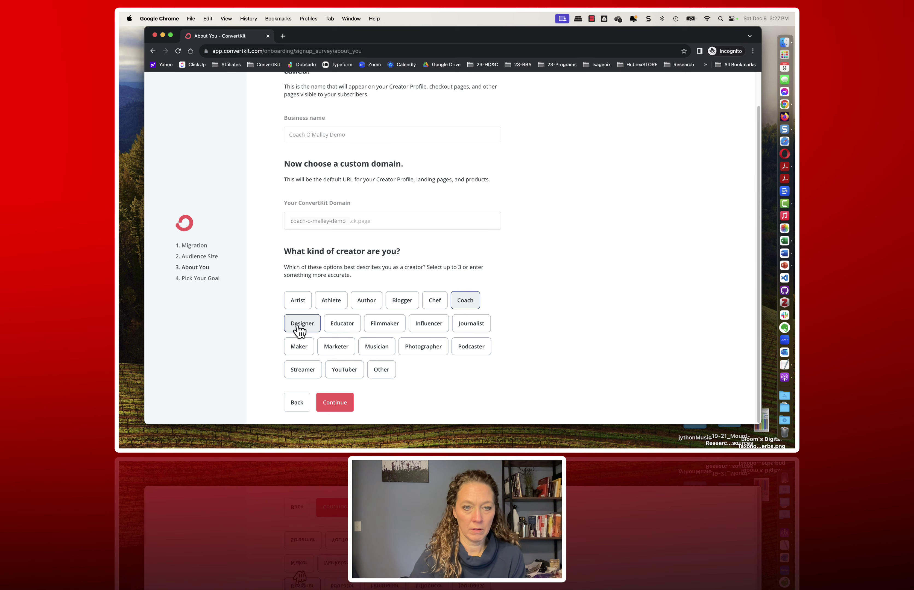
left_click(387, 370)
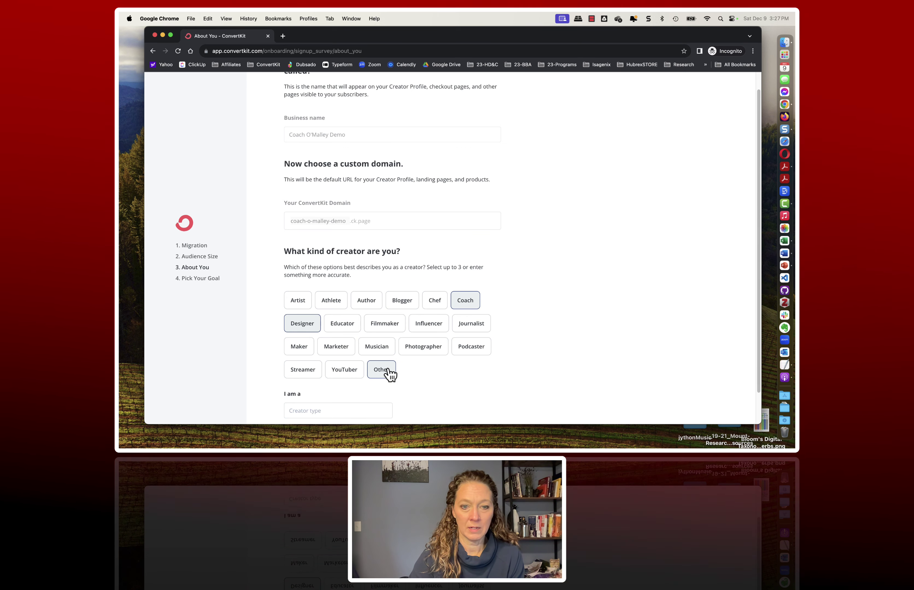
scroll(462, 368, "down", 2)
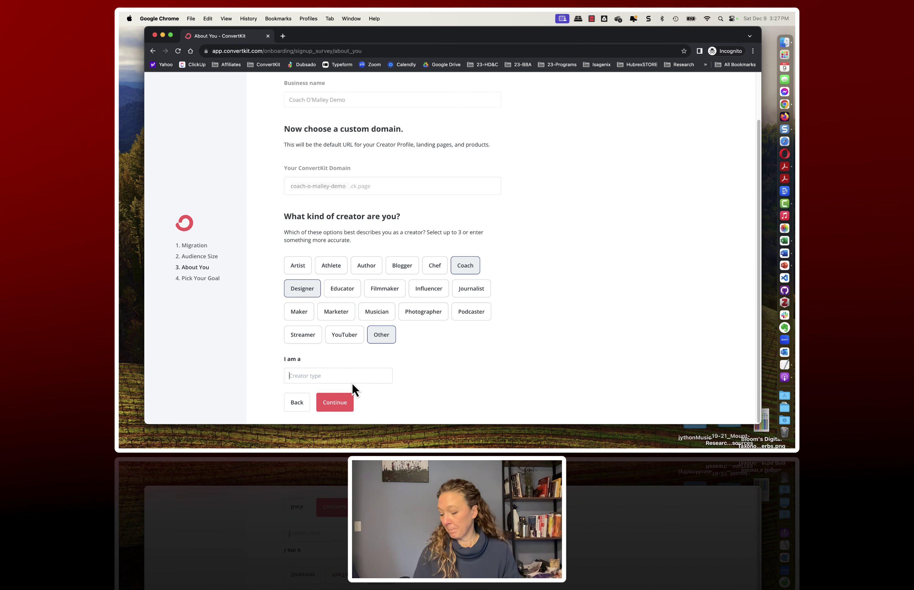
type("Motivational")
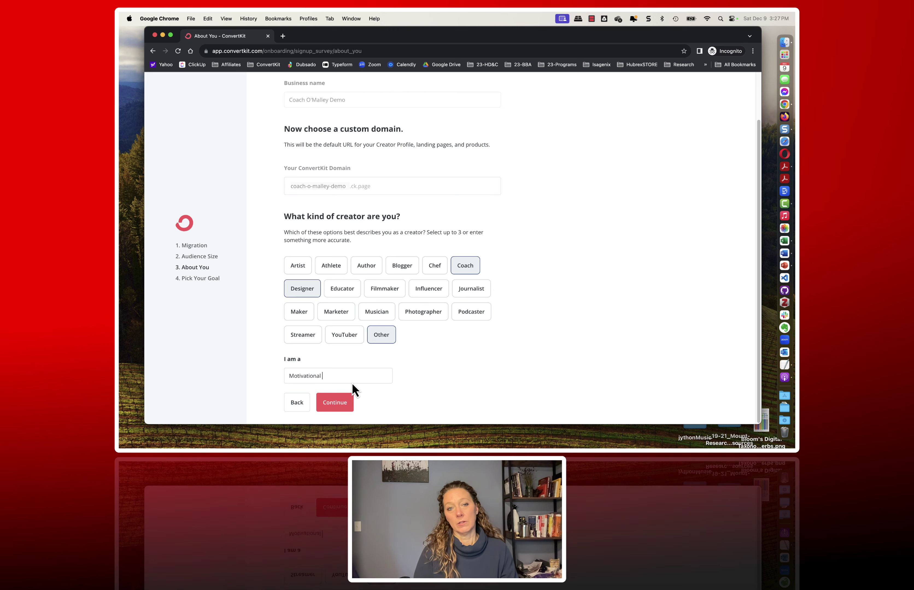
type(" Coach")
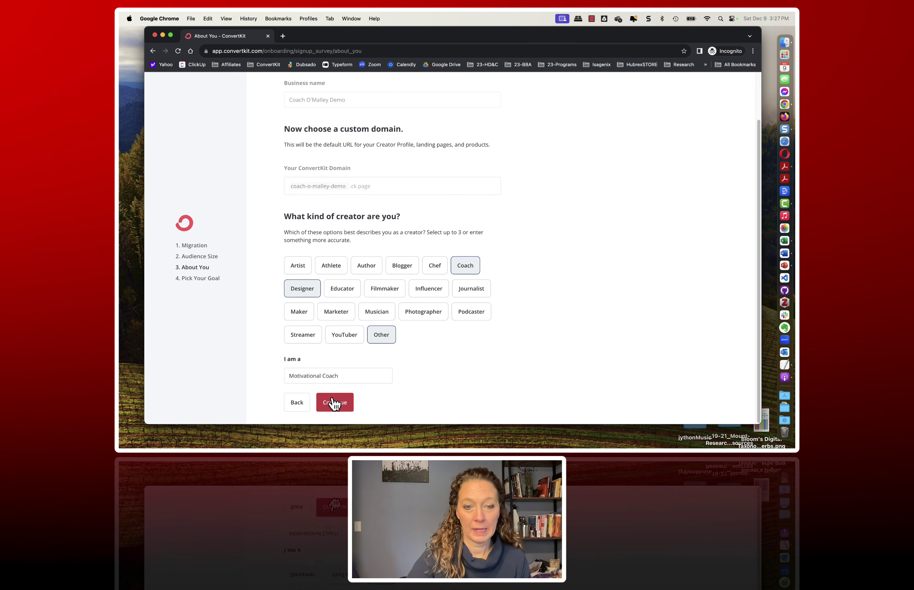
left_click(333, 401)
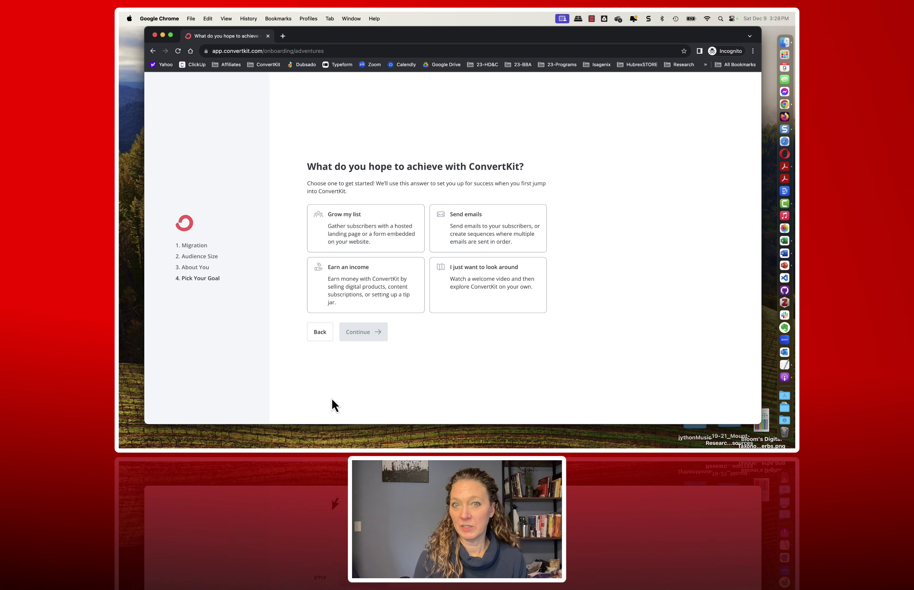
left_click(387, 227)
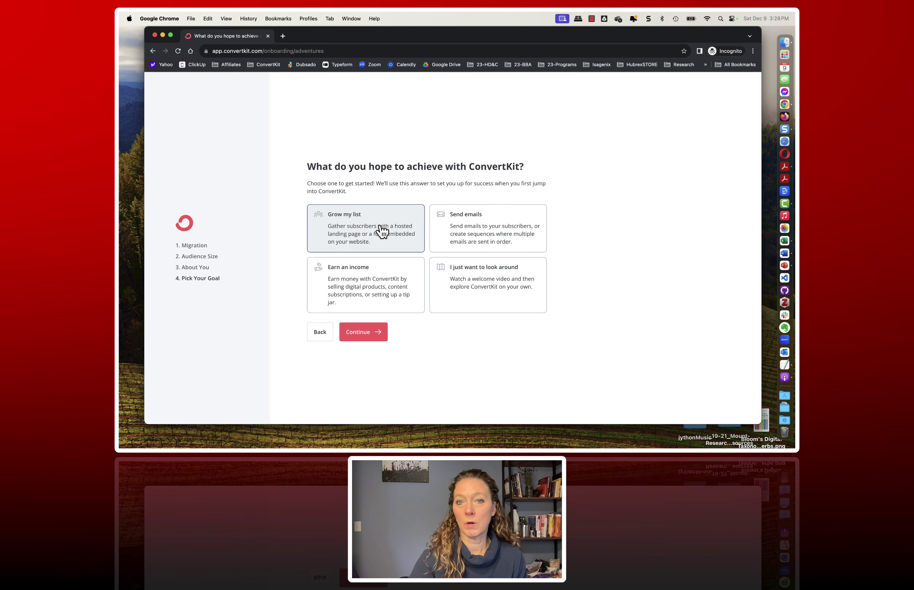
left_click(380, 332)
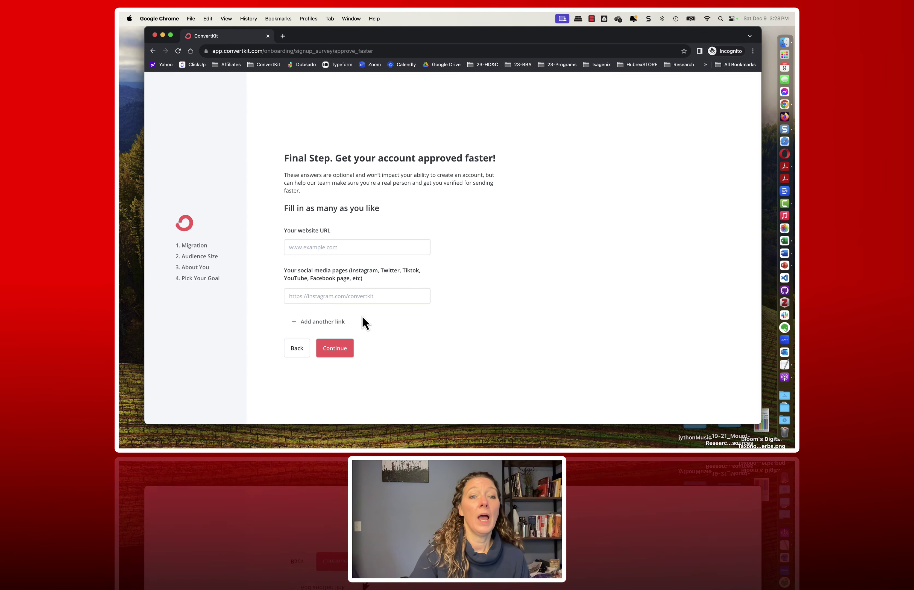
left_click(339, 247)
type("www.hub")
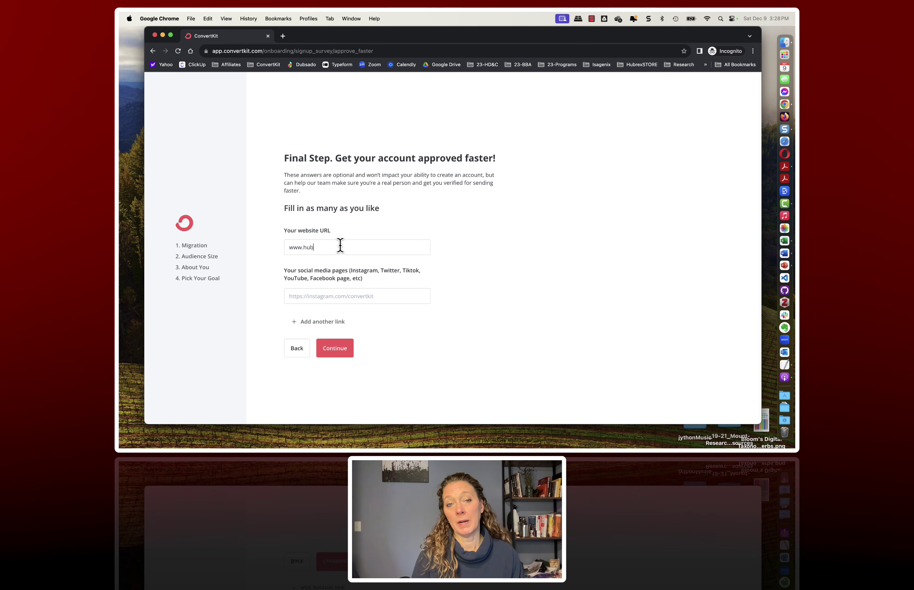
type("rex.com")
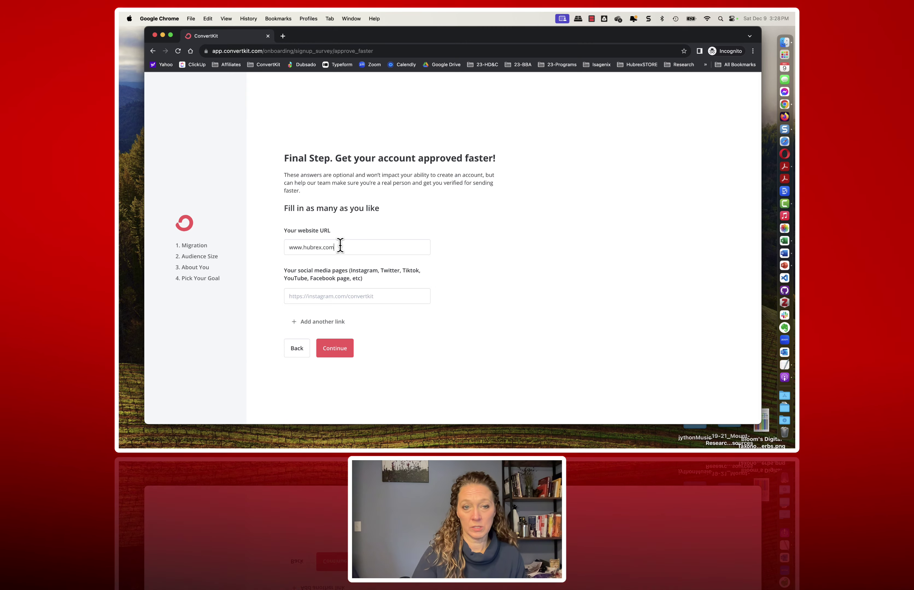
left_click(342, 350)
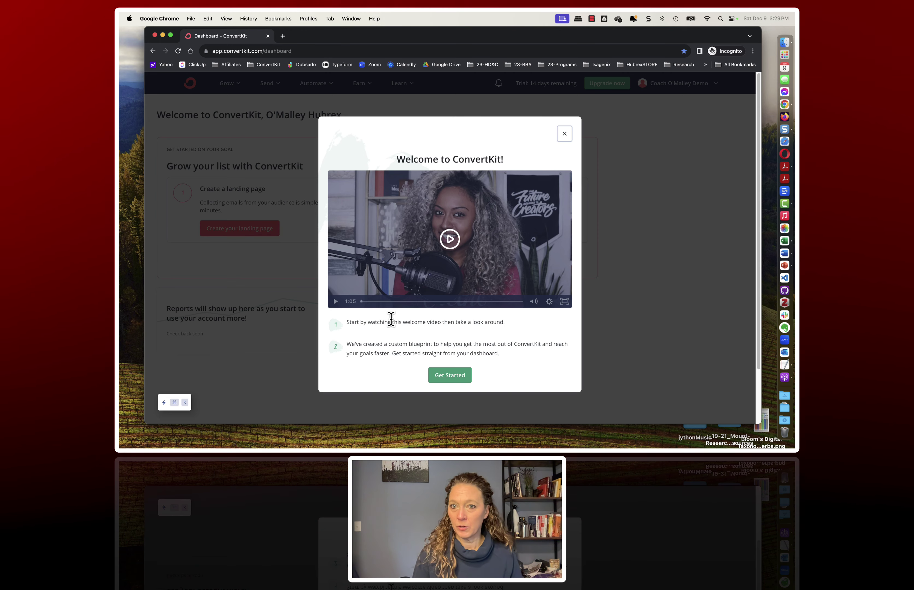
Play part of the welcome video, pause it, and proceed from the welcome dialog to the dashboard.
left_click(455, 237)
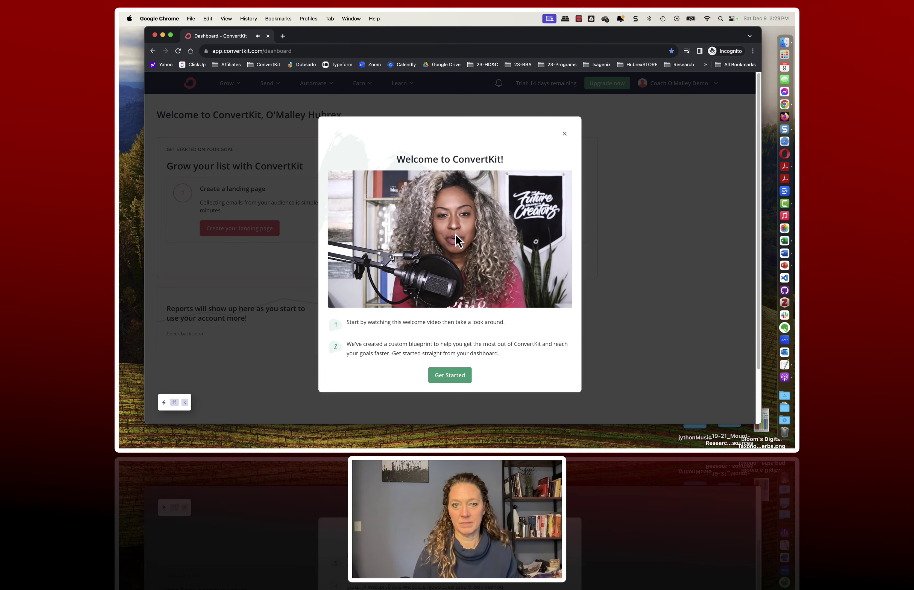
left_click(334, 303)
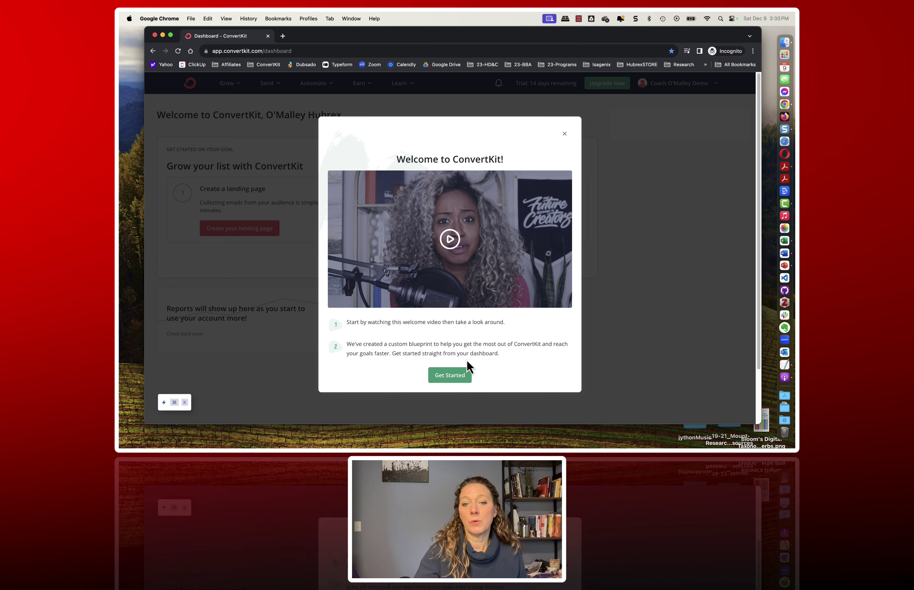
left_click(460, 381)
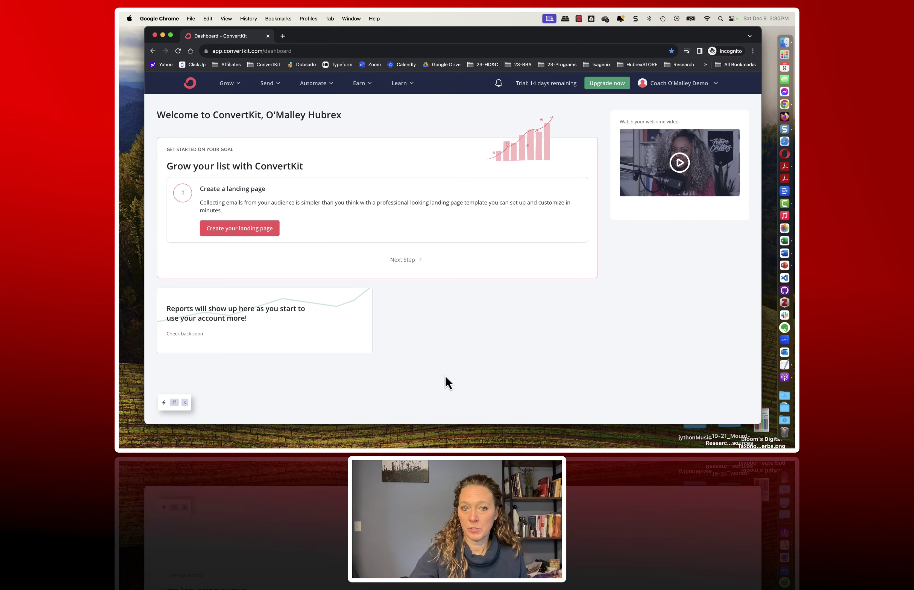
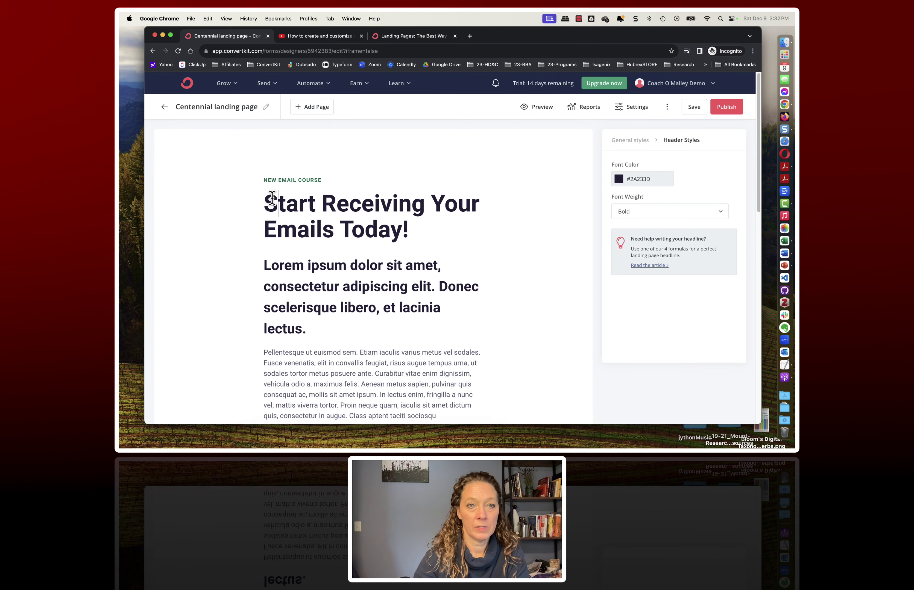
Examine the style options for the subheader and body paragraph of the Centennial landing page.
scroll(271, 198, "down", 1)
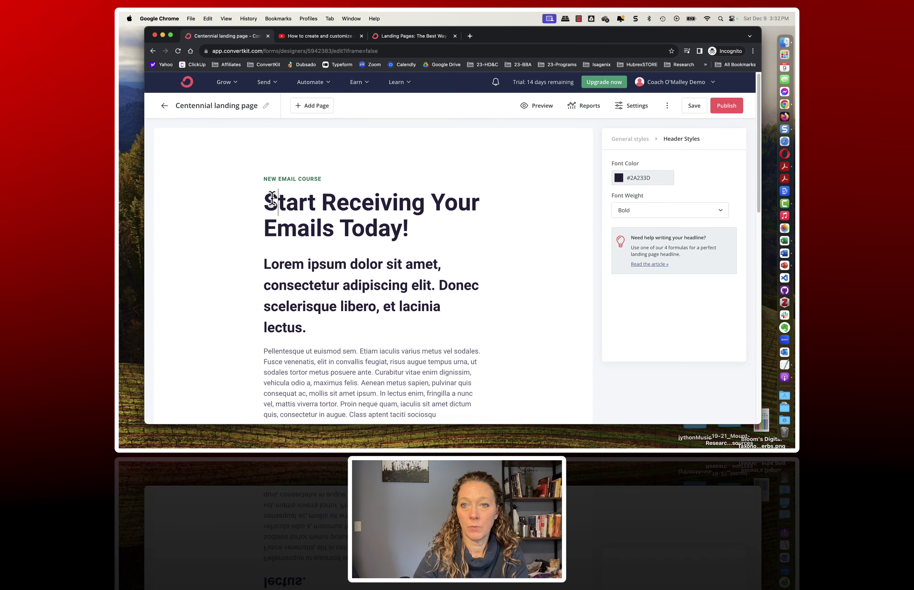
left_click(294, 254)
scroll(321, 277, "down", 2)
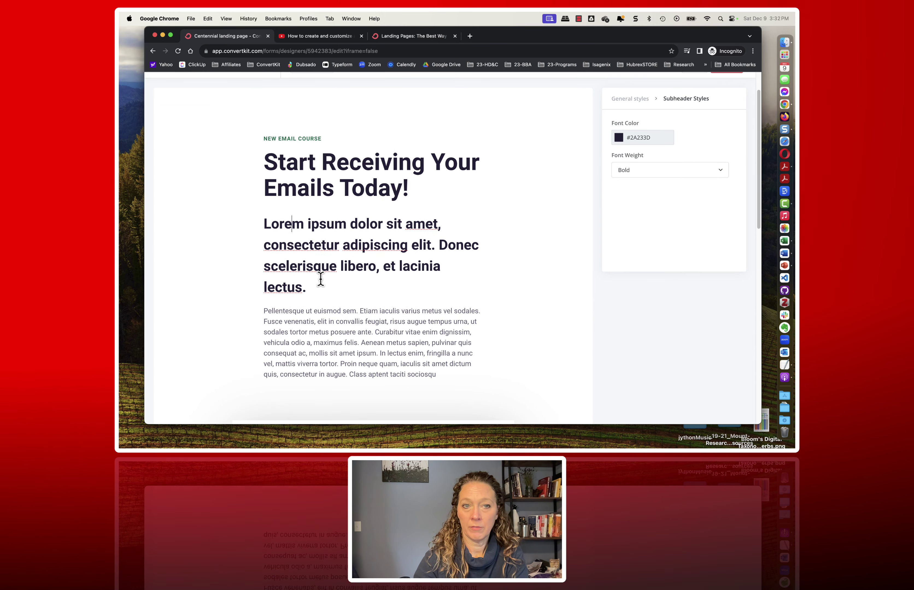
left_click(281, 312)
scroll(282, 315, "down", 3)
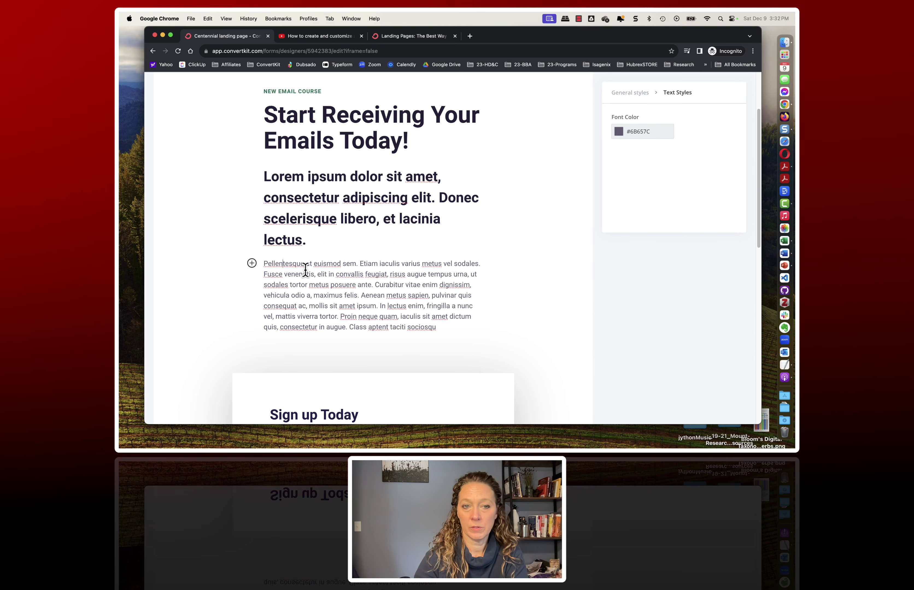
Compare the style options for the landing page's header, subheader and body paragraph.
left_click(337, 218)
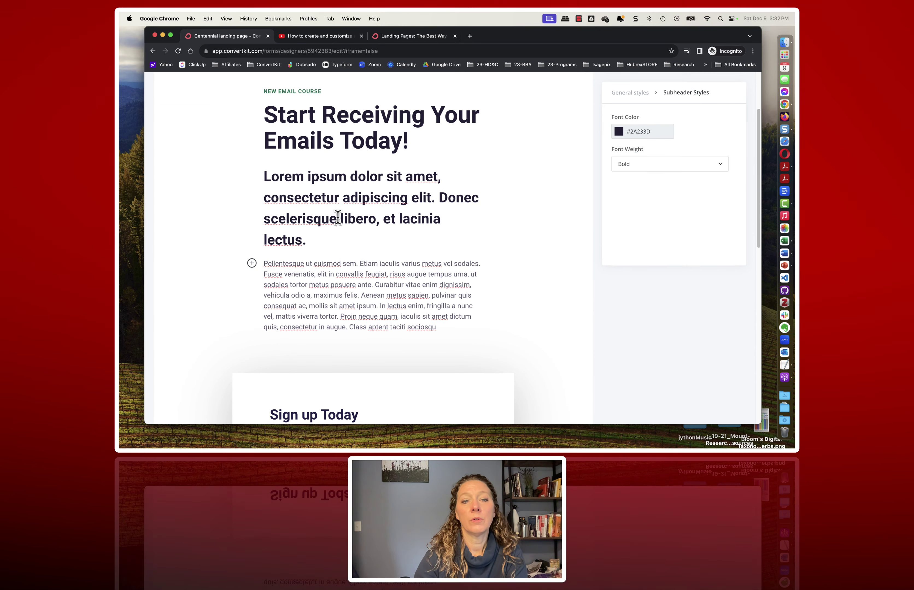
left_click(306, 273)
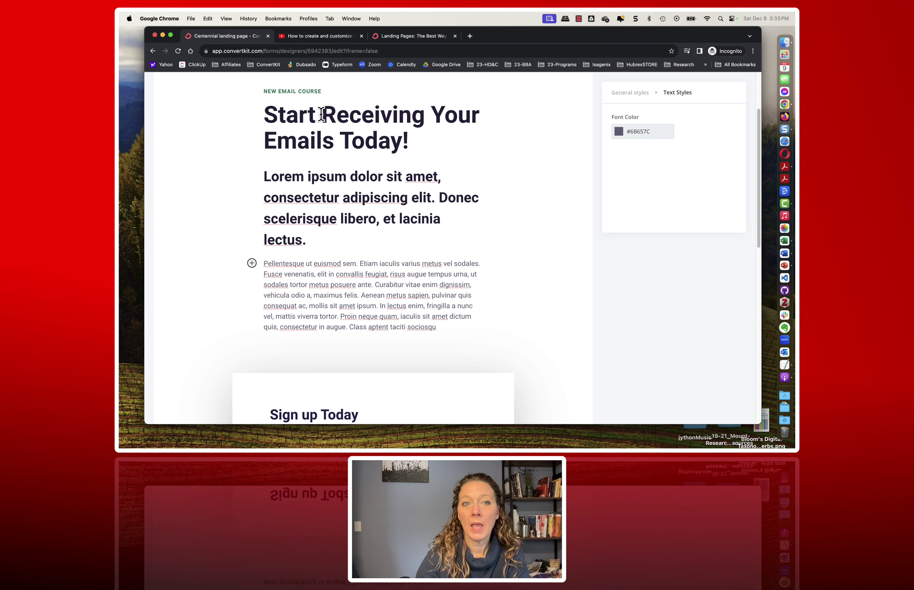
left_click(296, 115)
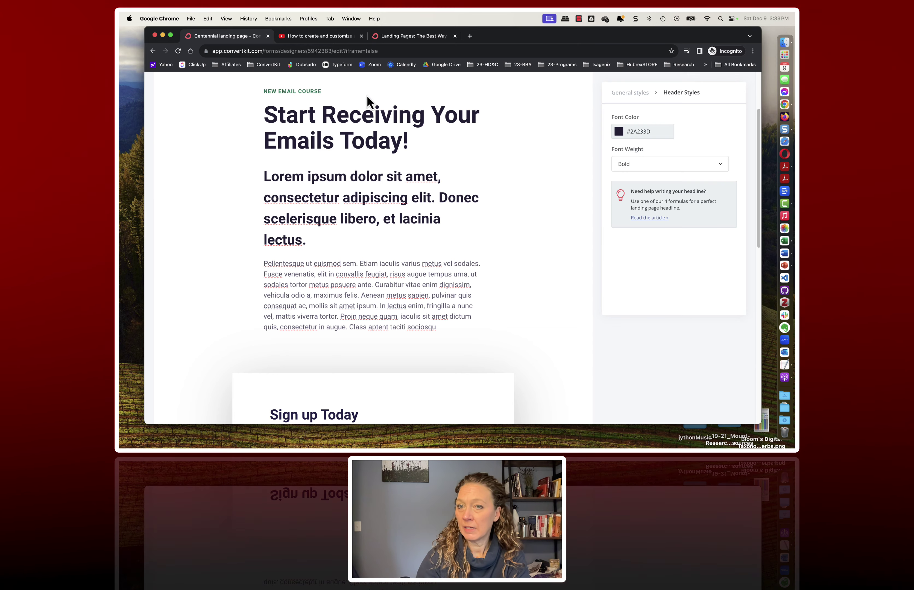
left_click(359, 184)
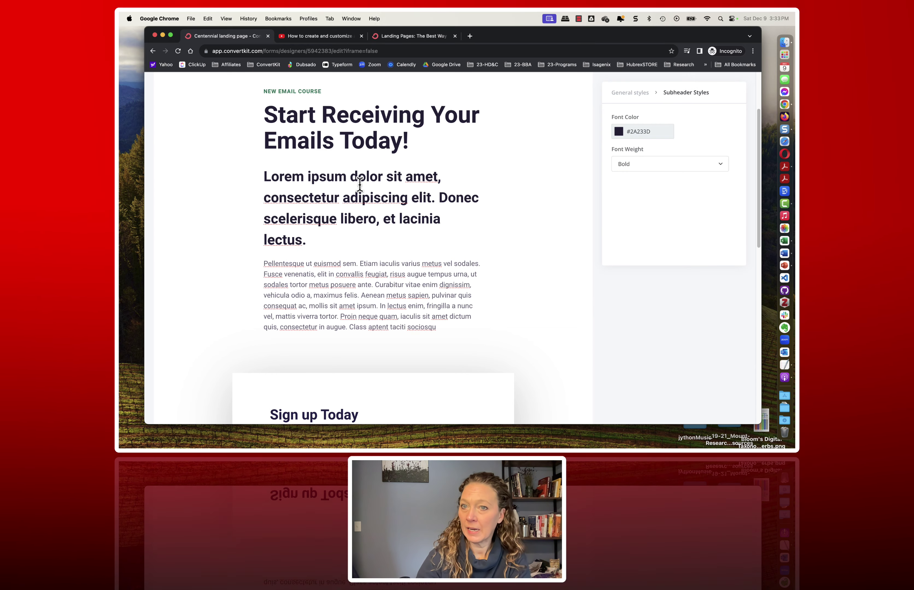
scroll(360, 184, "up", 1)
scroll(359, 184, "up", 2)
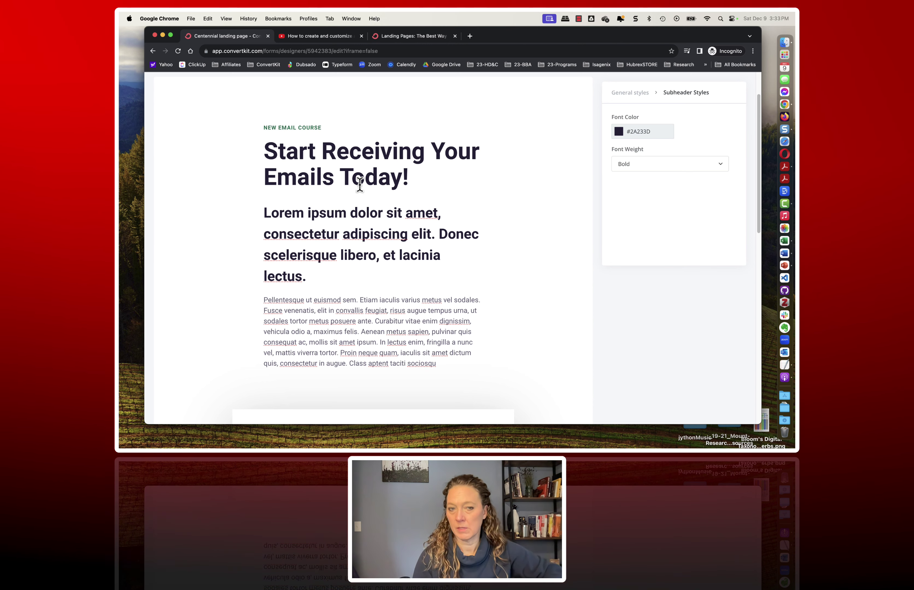
scroll(346, 337, "down", 3)
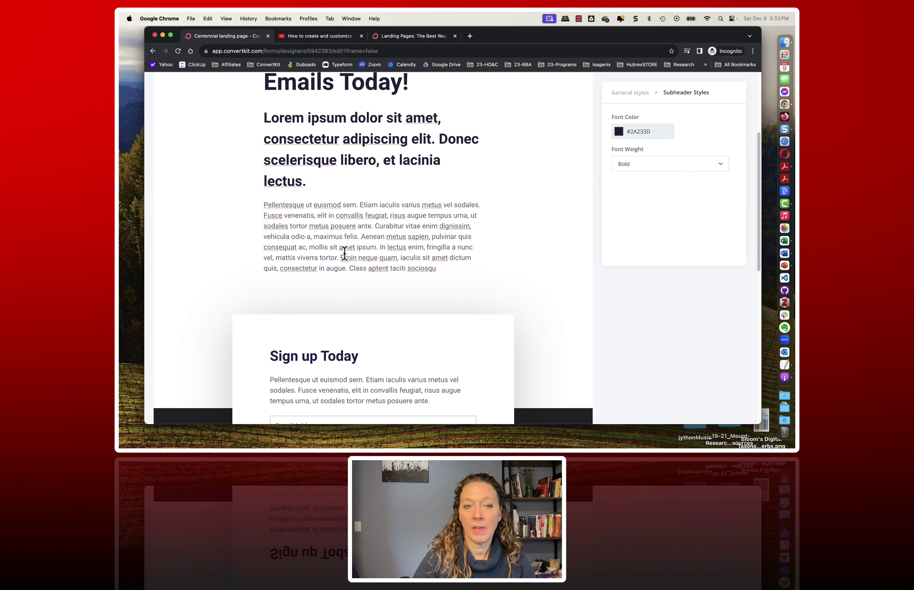
Insert a divider below the body paragraph under the subheader.
left_click(344, 253)
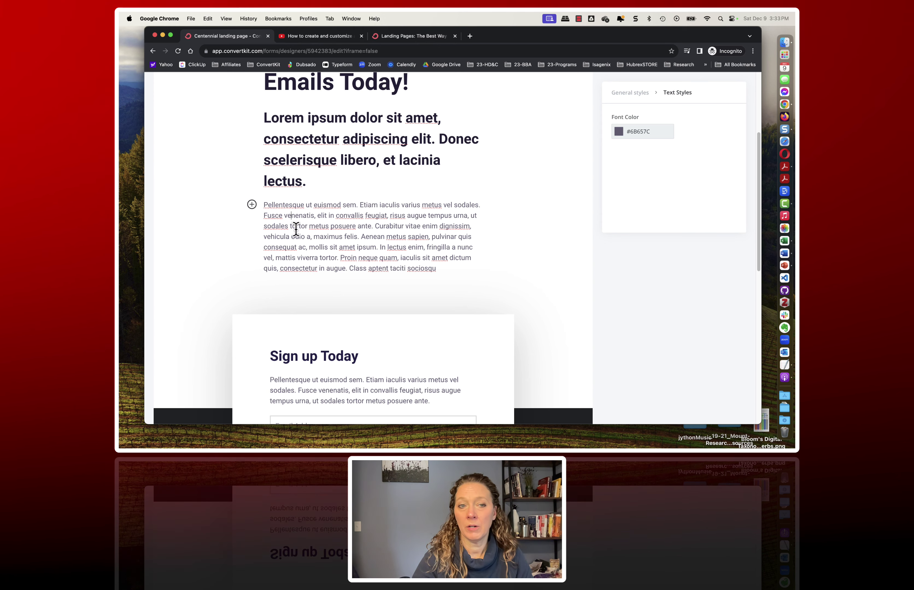
left_click(251, 205)
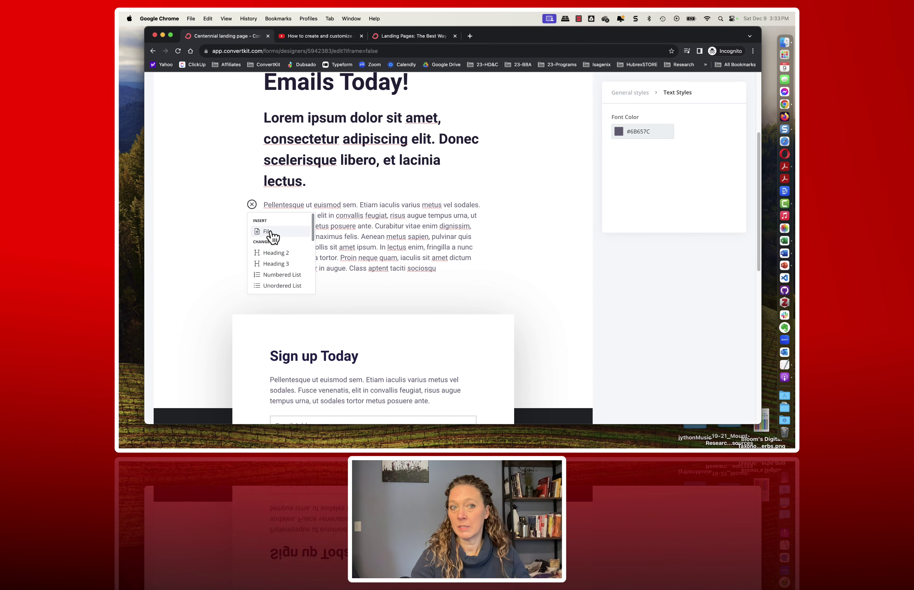
scroll(280, 271, "down", 3)
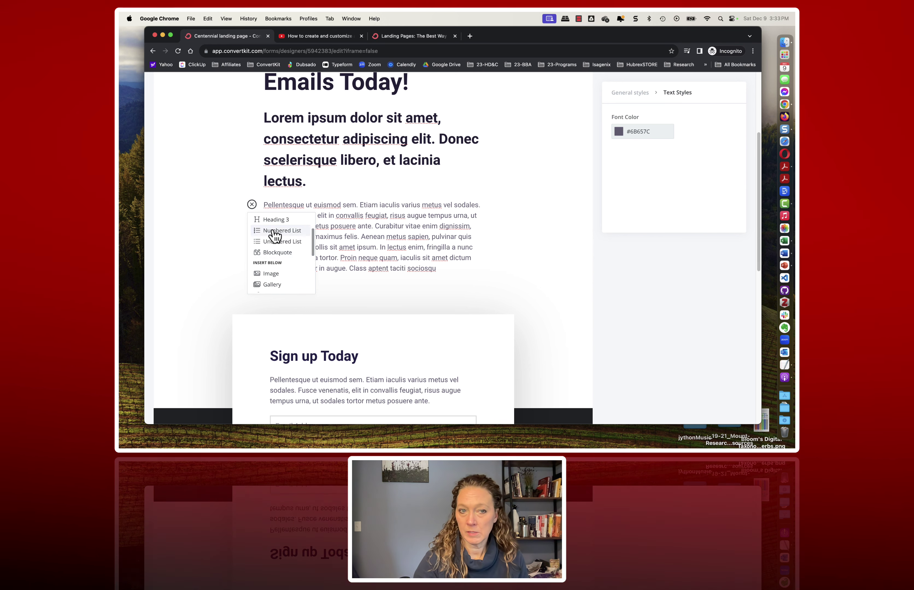
scroll(286, 258, "down", 2)
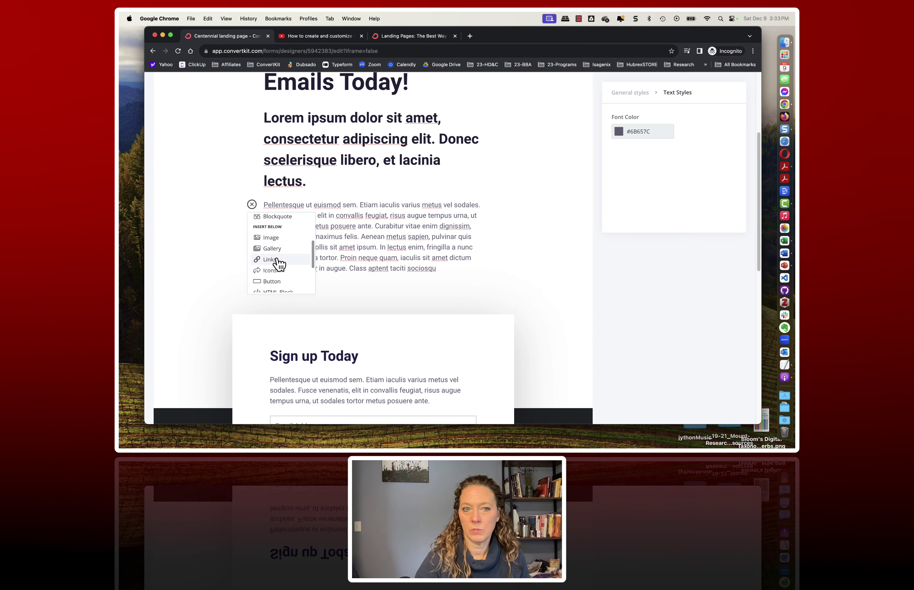
scroll(276, 268, "down", 5)
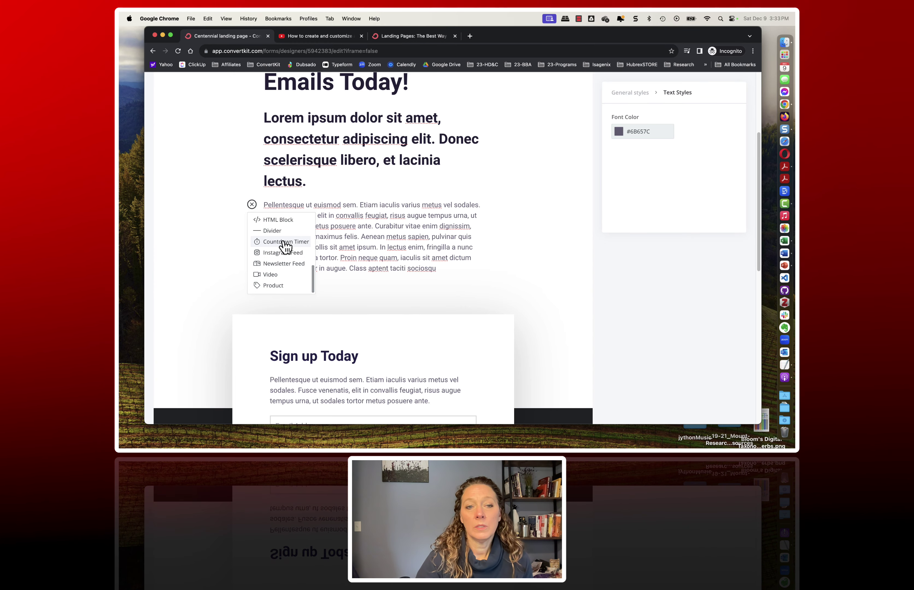
scroll(285, 246, "up", 1)
left_click(273, 250)
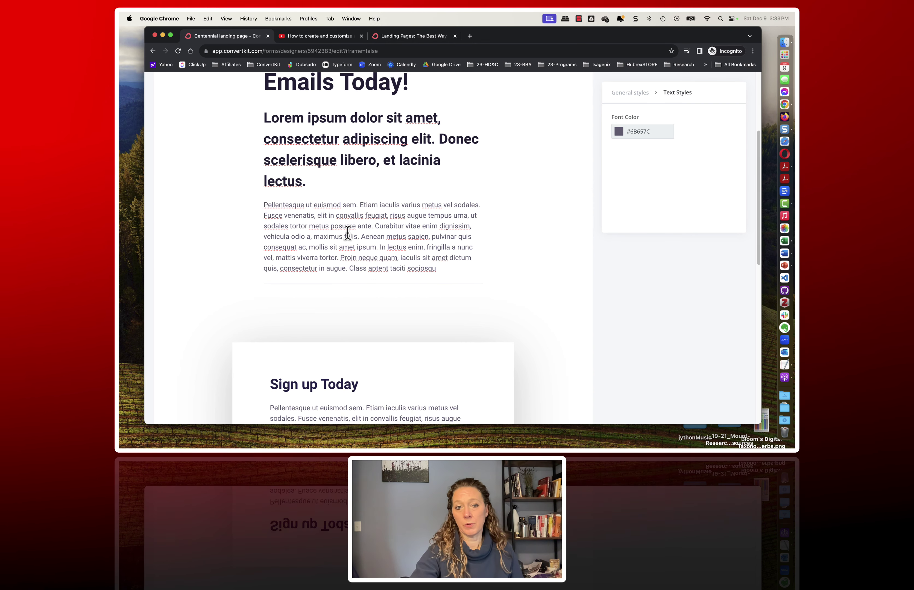
Remove the divider and the empty line beneath the body paragraph.
left_click(251, 205)
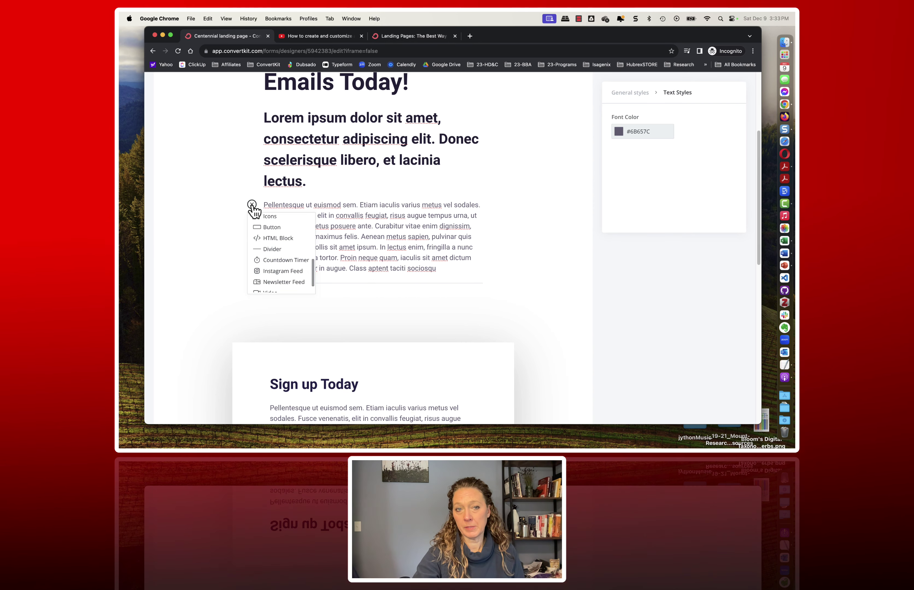
left_click(359, 241)
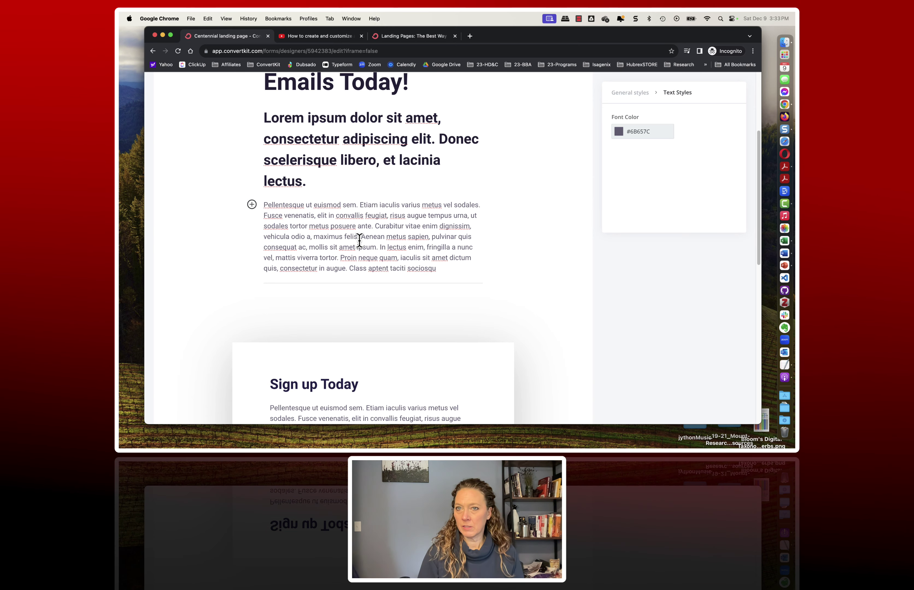
left_click(335, 291)
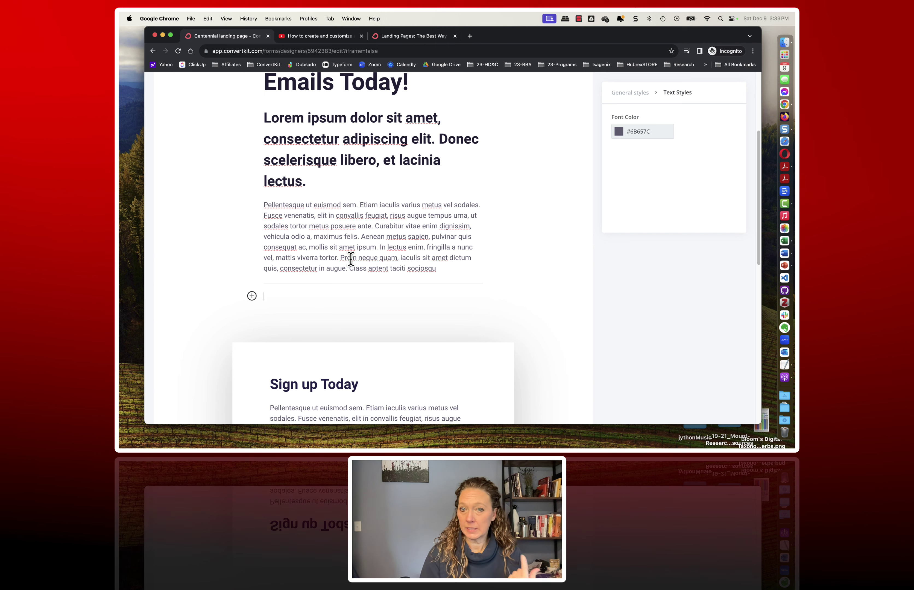
key("BackSpace")
key("BackSpace")
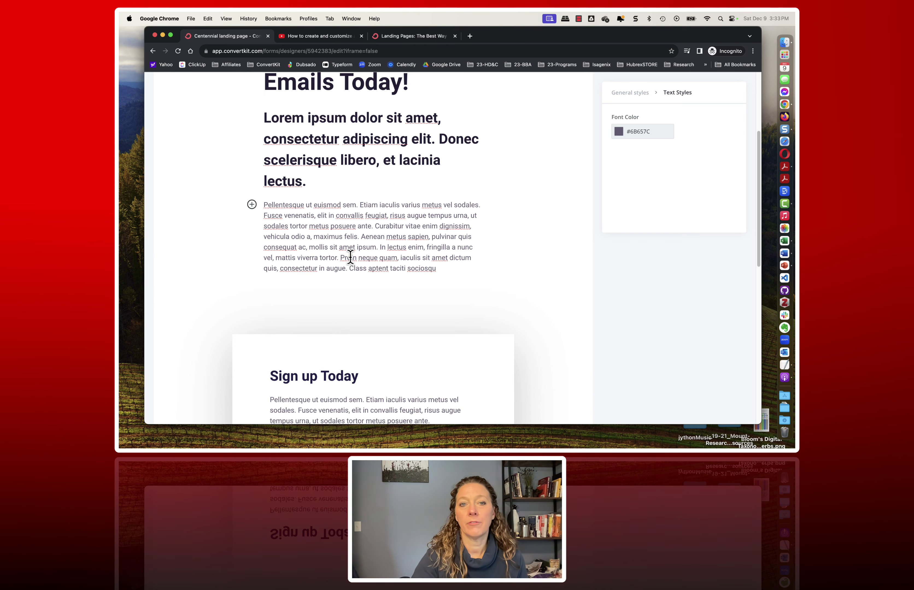
Add a new field to the "Sign up Today" form and move it above the Email Address field.
scroll(449, 288, "down", 5)
scroll(450, 293, "down", 1)
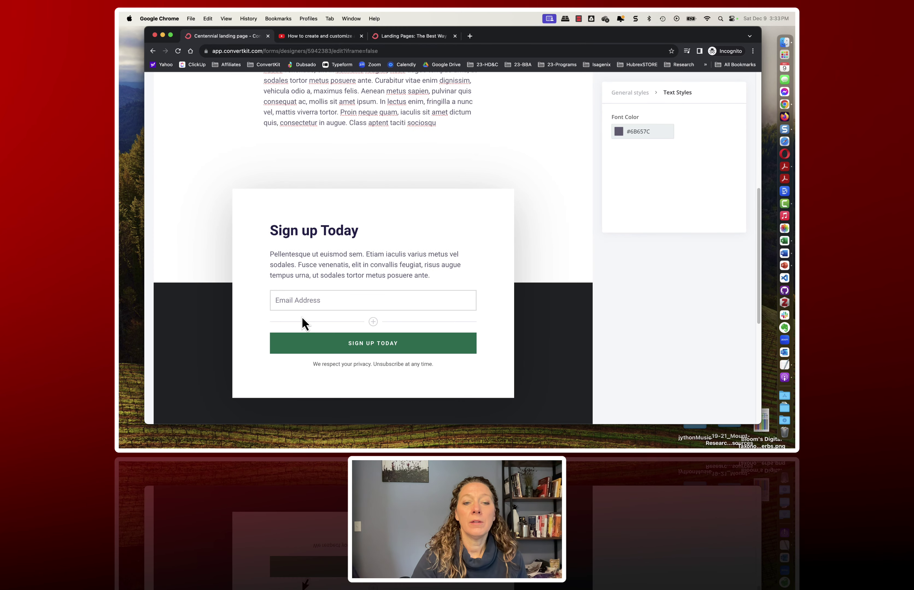
left_click(312, 301)
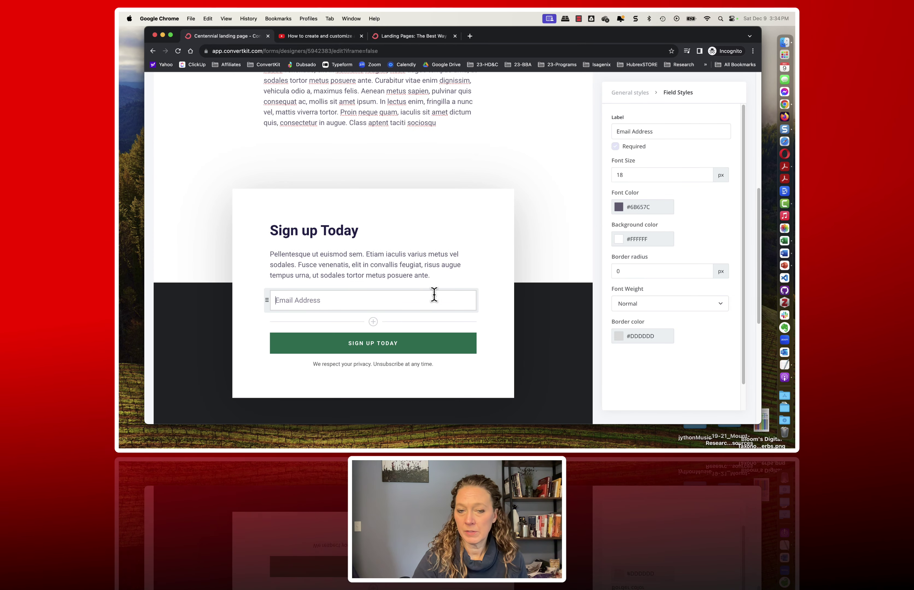
left_click(372, 321)
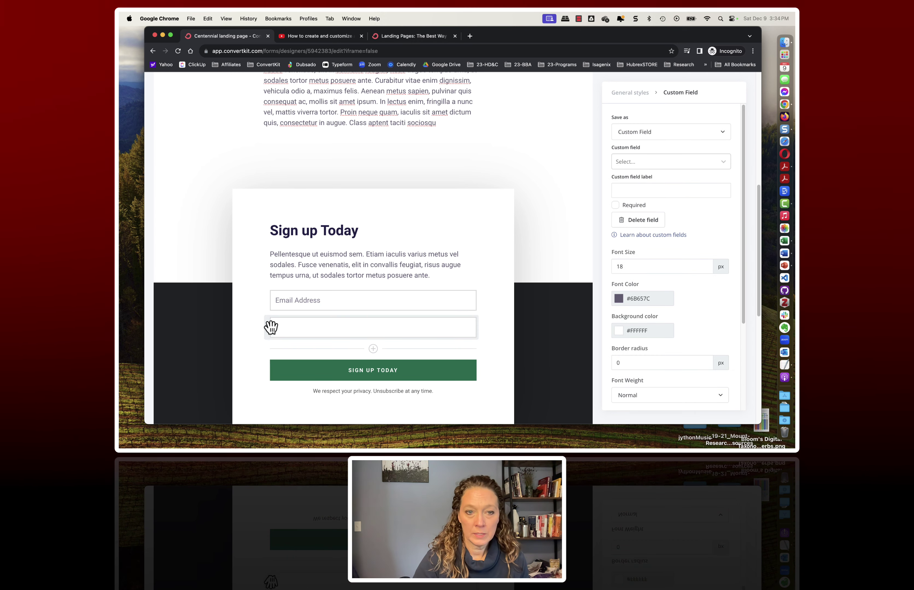
left_click_drag(271, 327, 265, 294)
left_click(304, 302)
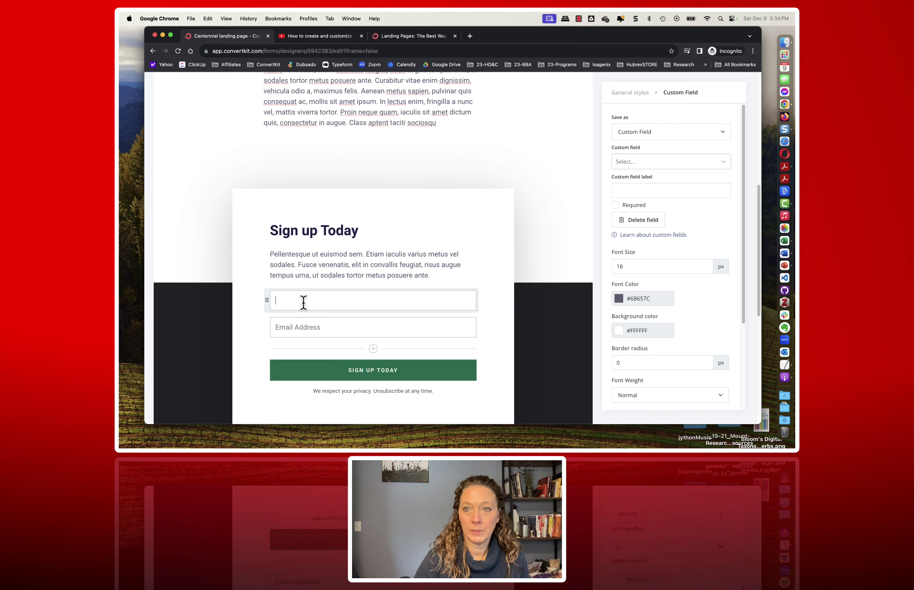
Save the new form field as the custom field First Name and make it required.
left_click(723, 133)
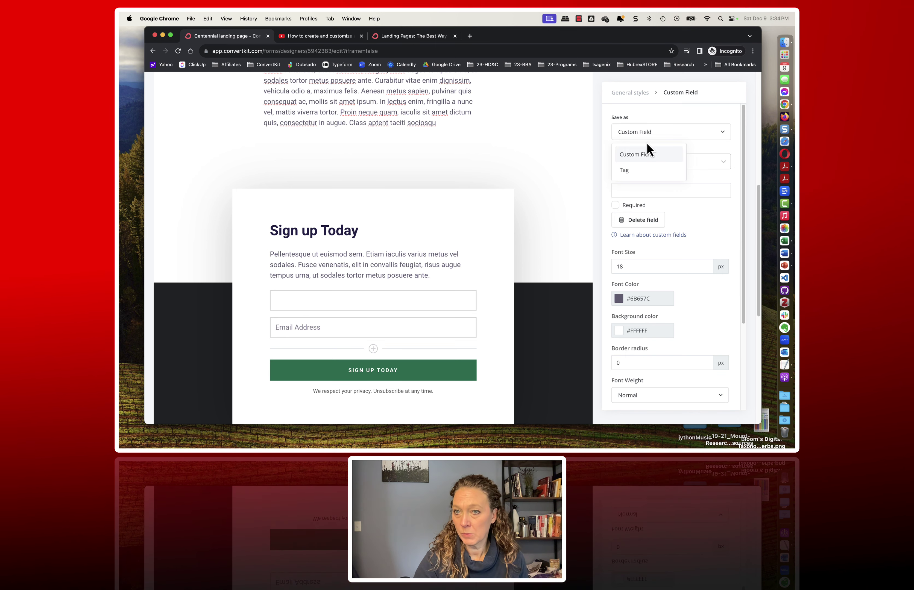
left_click(647, 154)
left_click(631, 162)
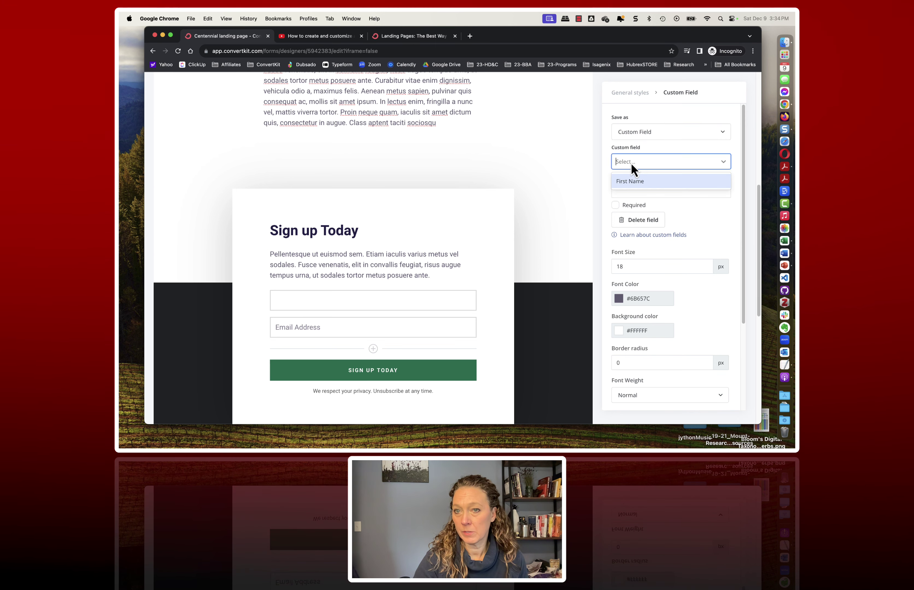
left_click(634, 183)
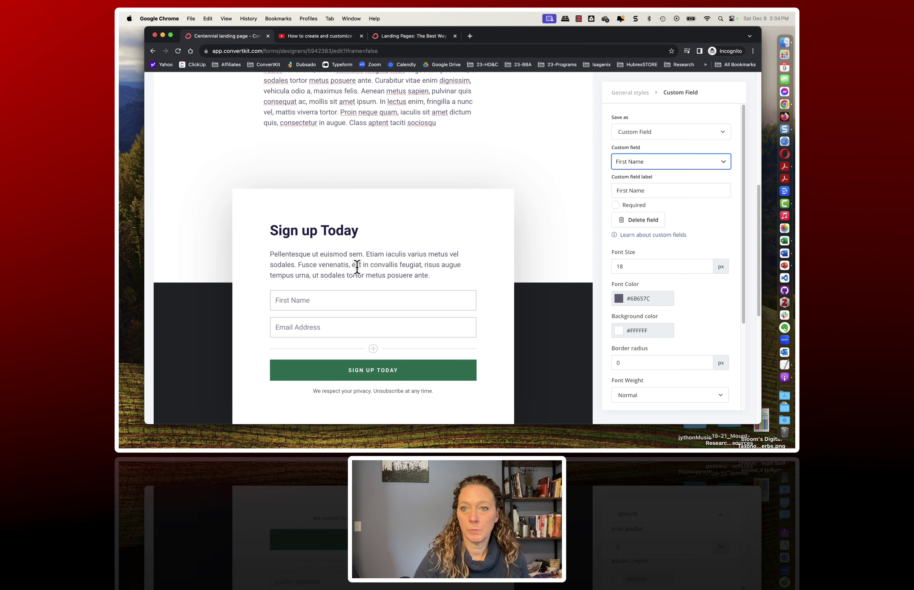
left_click(616, 206)
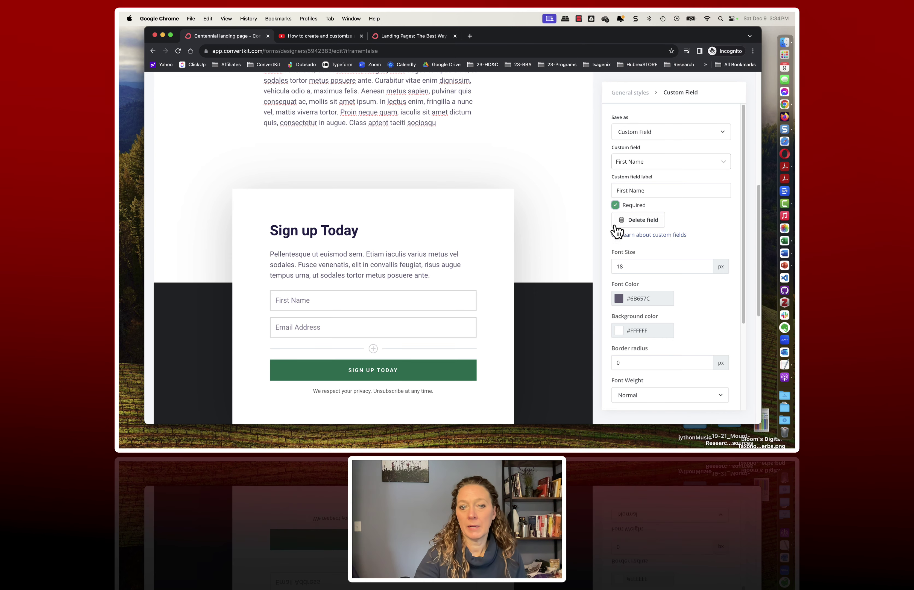
Examine the Email Address field's settings and the remaining landing page sections down to the footer.
scroll(357, 340, "down", 1)
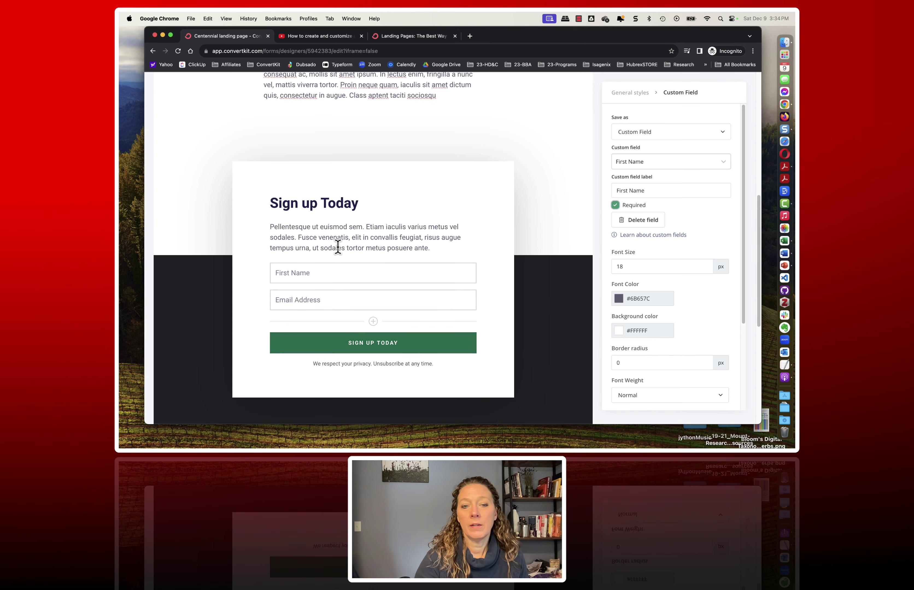
left_click(353, 306)
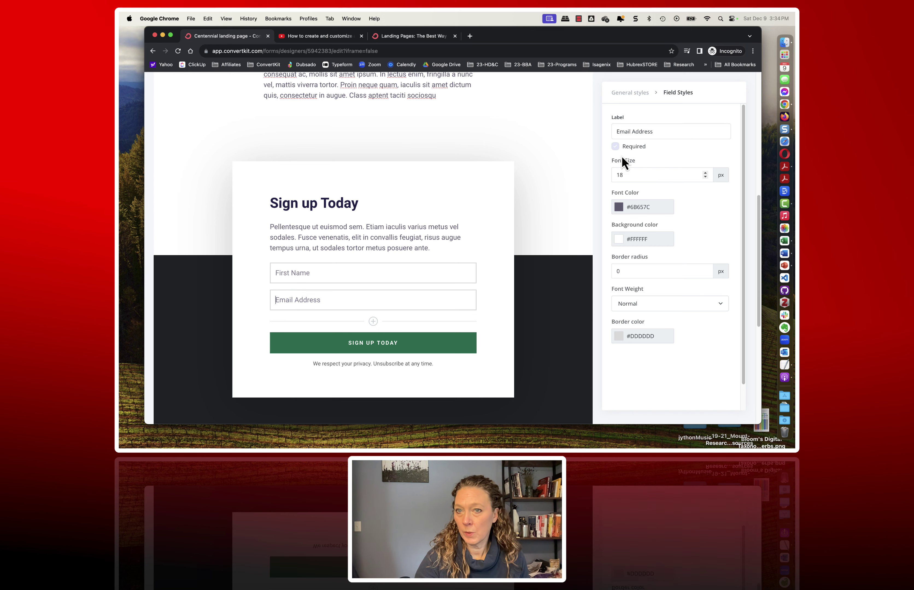
scroll(521, 353, "down", 1)
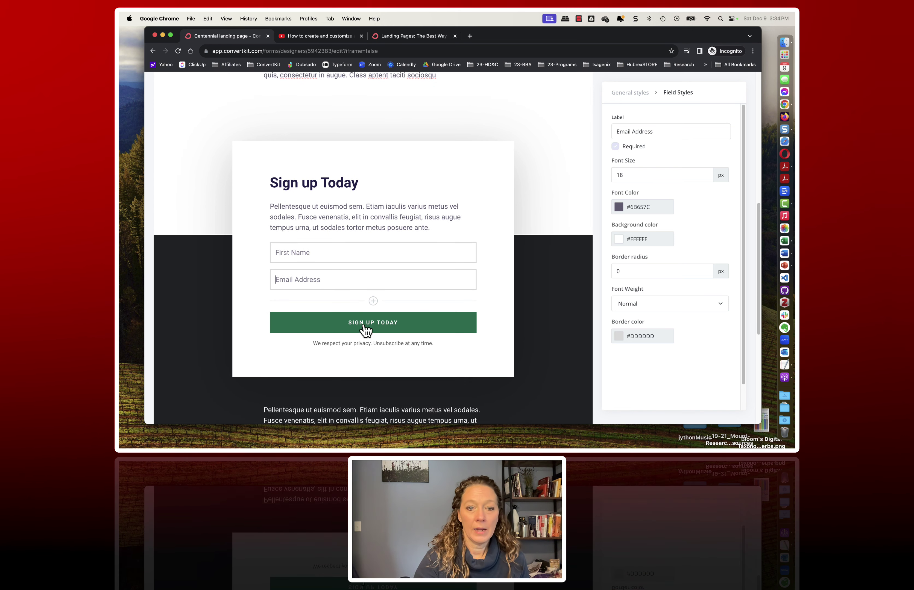
scroll(453, 338, "down", 5)
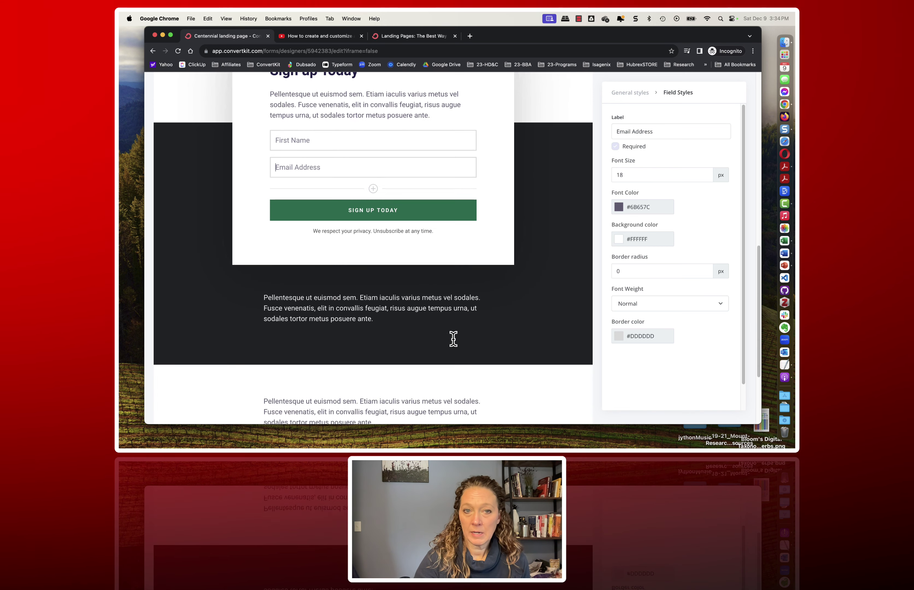
scroll(358, 310, "down", 3)
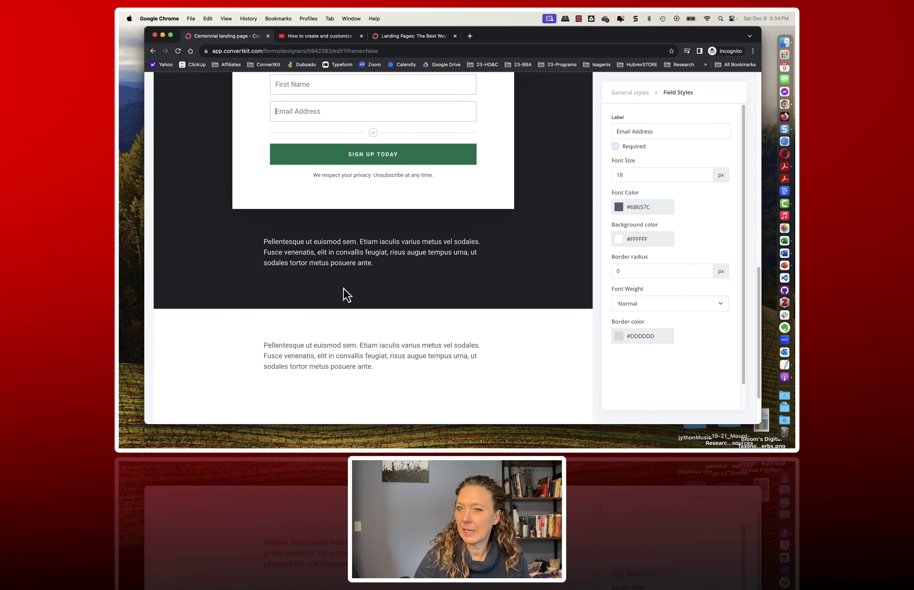
scroll(389, 399, "down", 3)
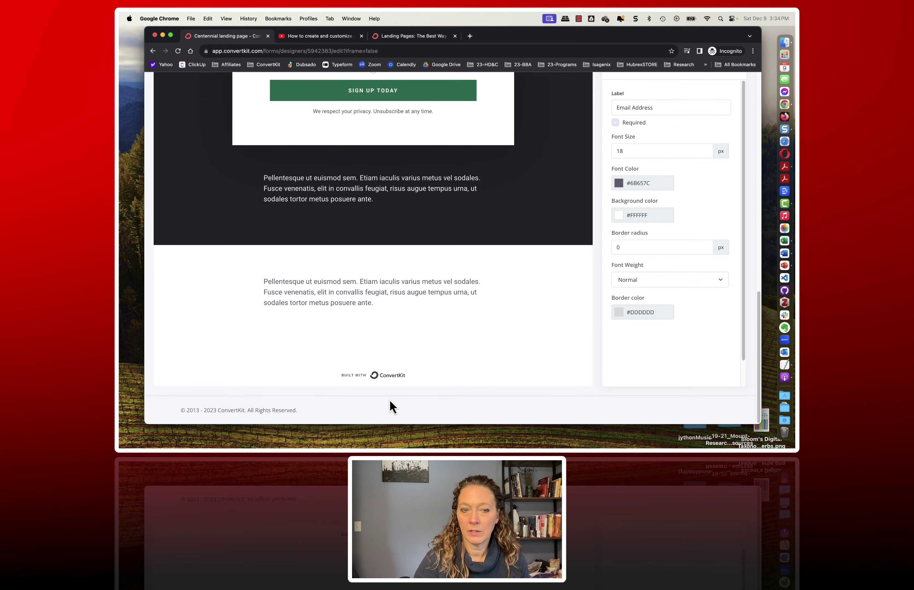
scroll(585, 336, "up", 15)
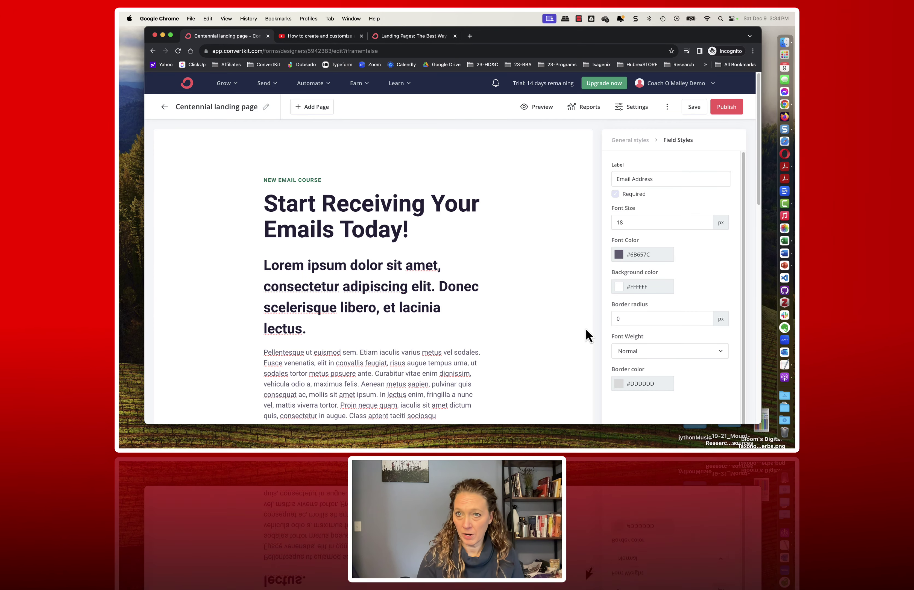
Preview the whole landing page, including the sign-up form, and return to the editor.
left_click(536, 108)
scroll(428, 303, "down", 7)
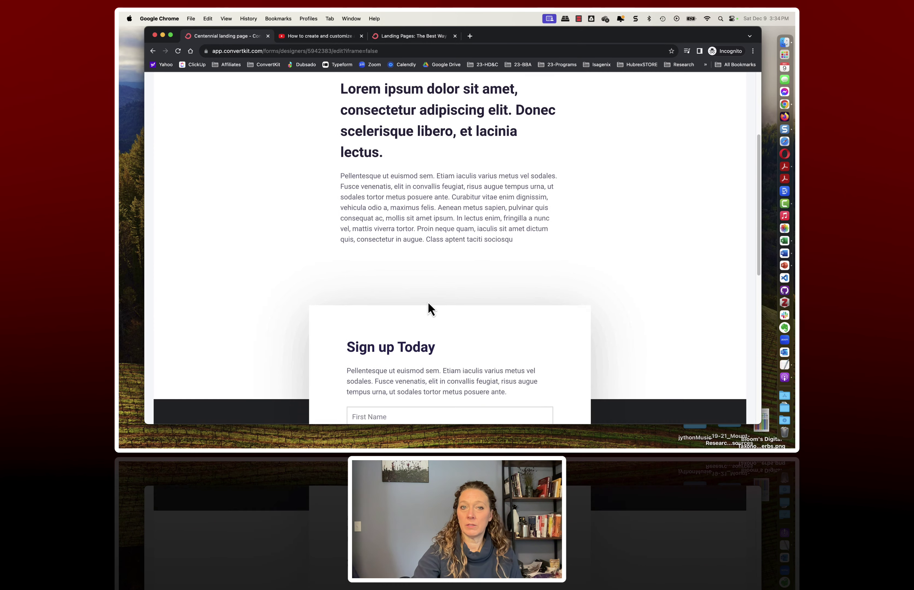
scroll(427, 302, "down", 7)
scroll(427, 300, "up", 14)
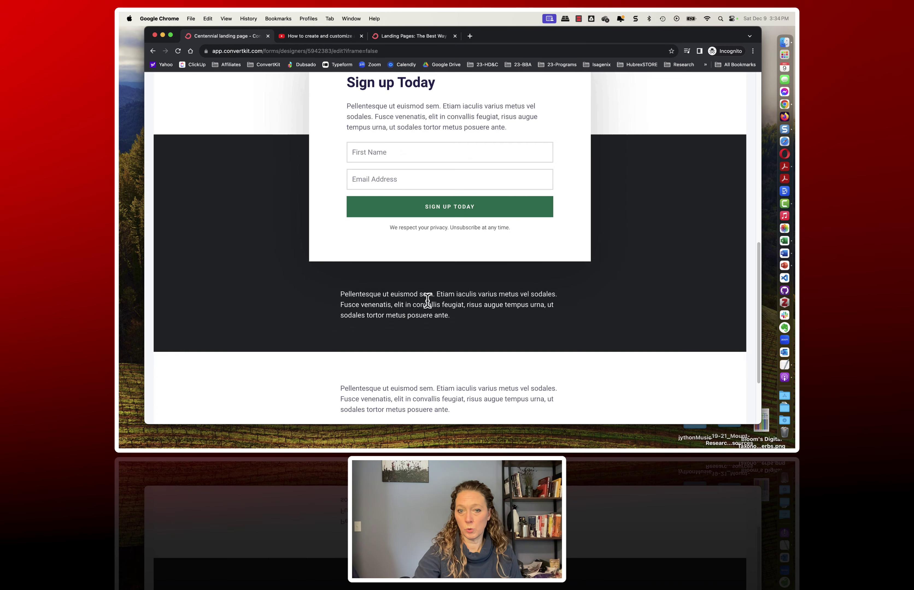
scroll(428, 302, "up", 2)
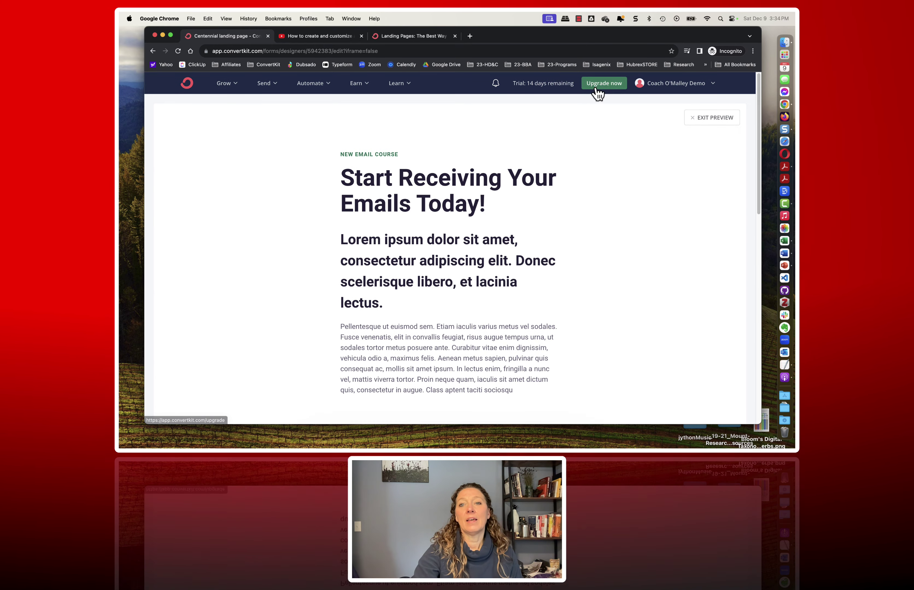
left_click(701, 118)
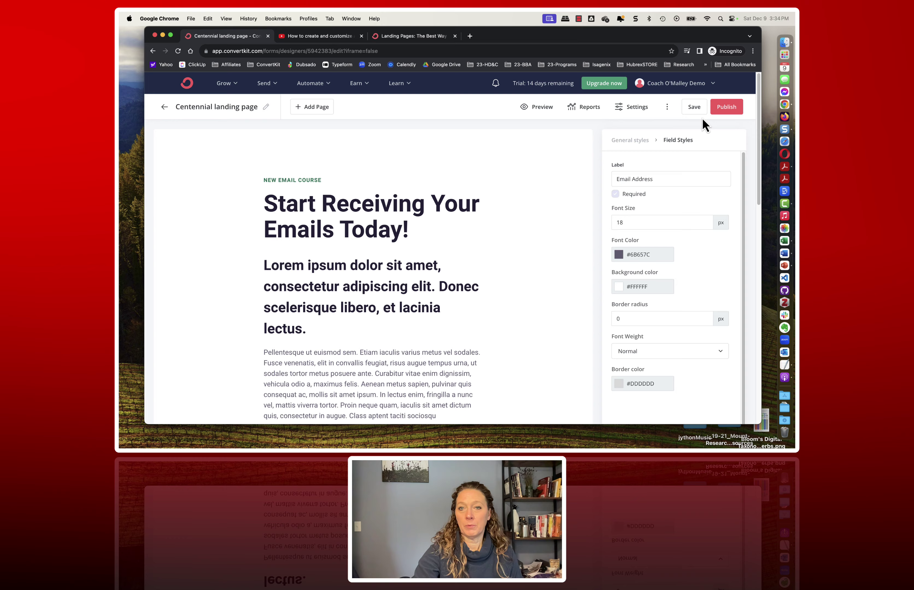
Save the Centennial landing page in the editor.
left_click(583, 108)
left_click(418, 181)
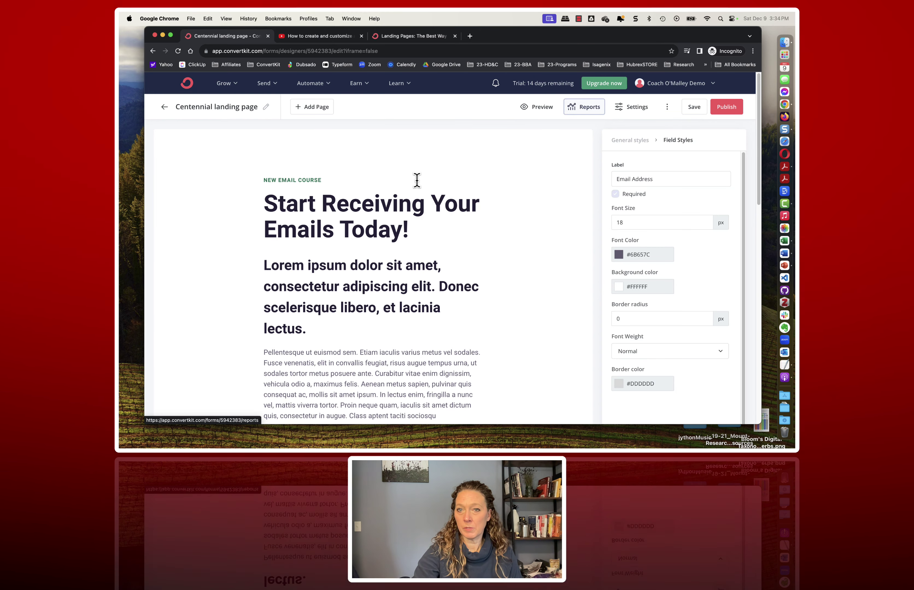
left_click(694, 107)
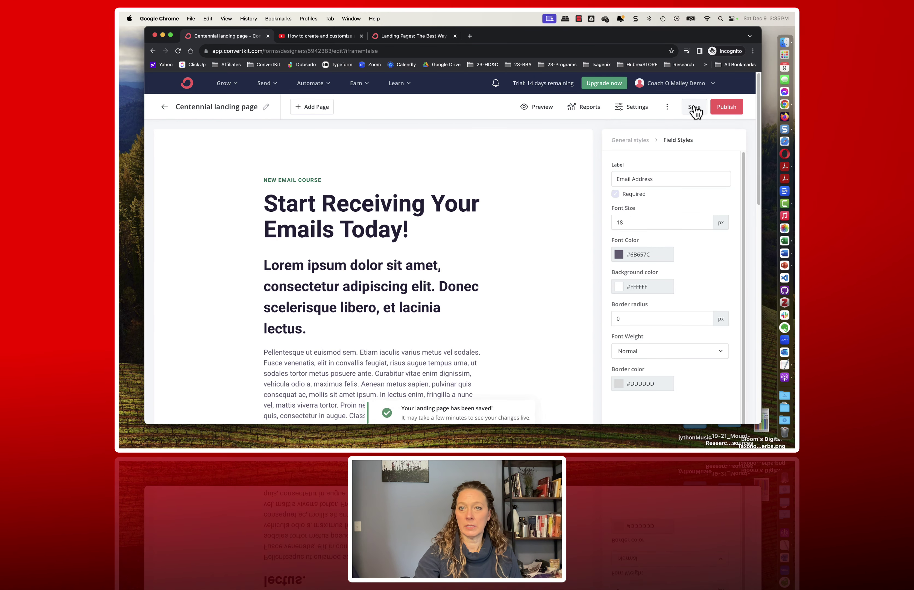
Review the landing page's visitor, subscriber and conversion reports and return to the page editor.
left_click(586, 109)
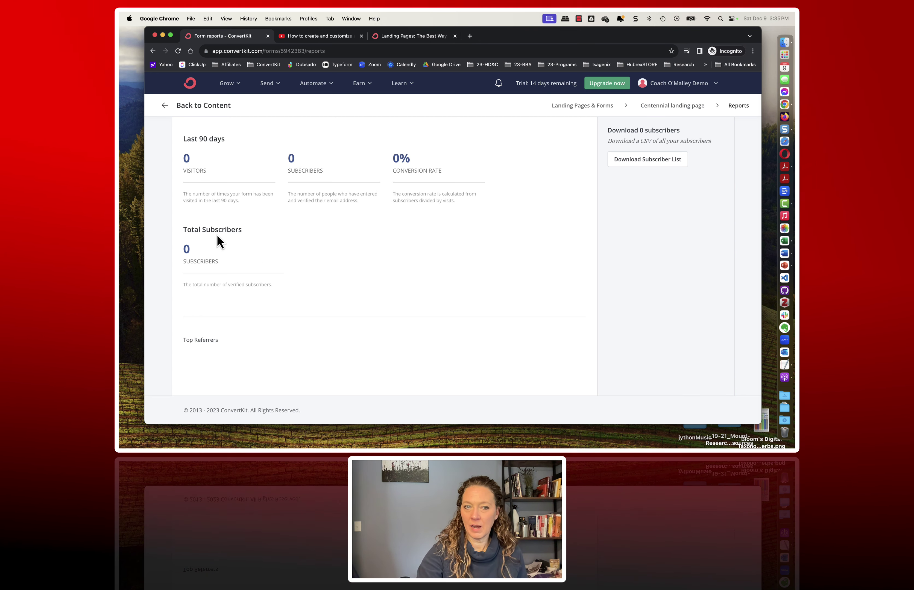
scroll(223, 247, "down", 1)
left_click(672, 105)
Review the landing page settings up to Incentive, including the incentive email's contents, and close the email without changes.
left_click(632, 107)
left_click(352, 235)
left_click(345, 254)
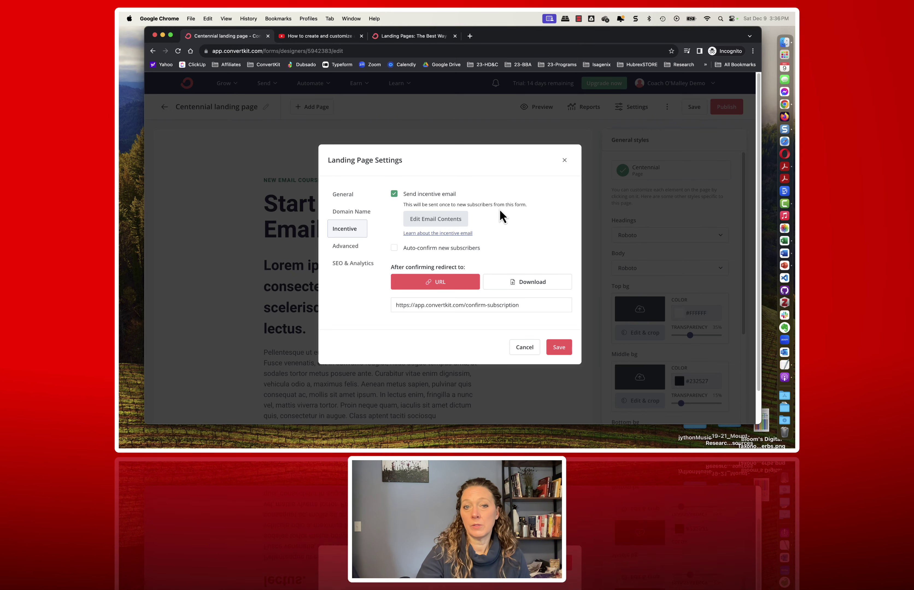
left_click(435, 218)
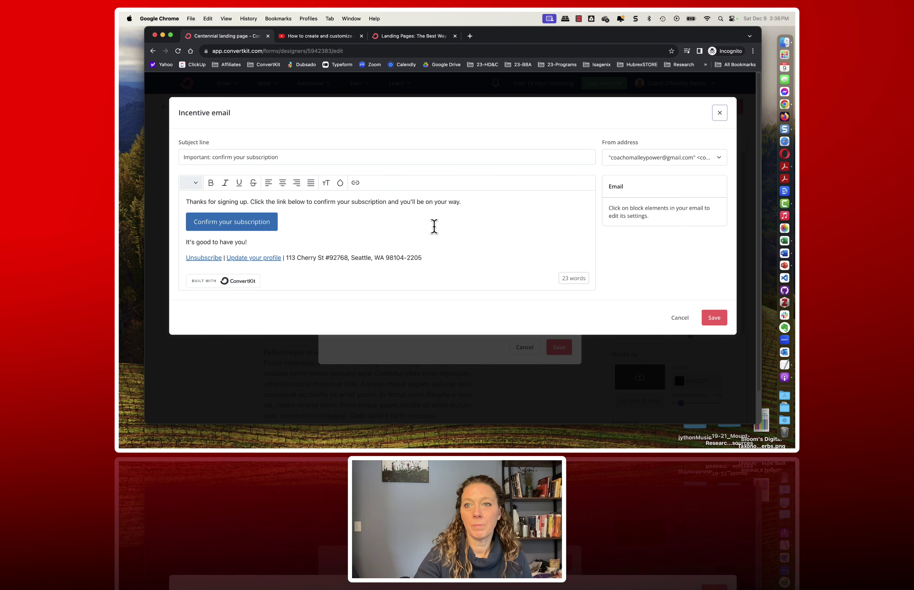
left_click(719, 114)
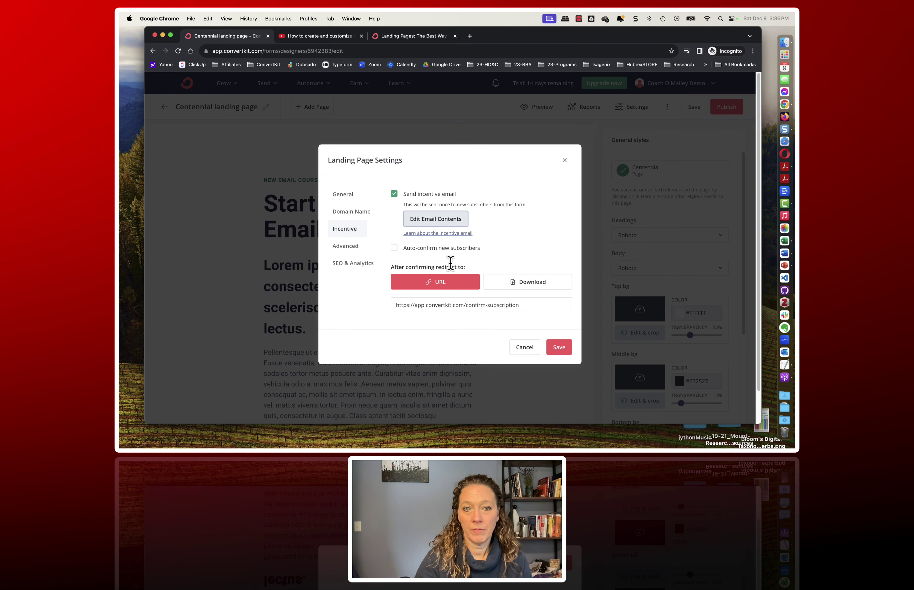
Review the Advanced and SEO & Analytics settings, including the analytics integrations, and save the landing page settings.
left_click(343, 246)
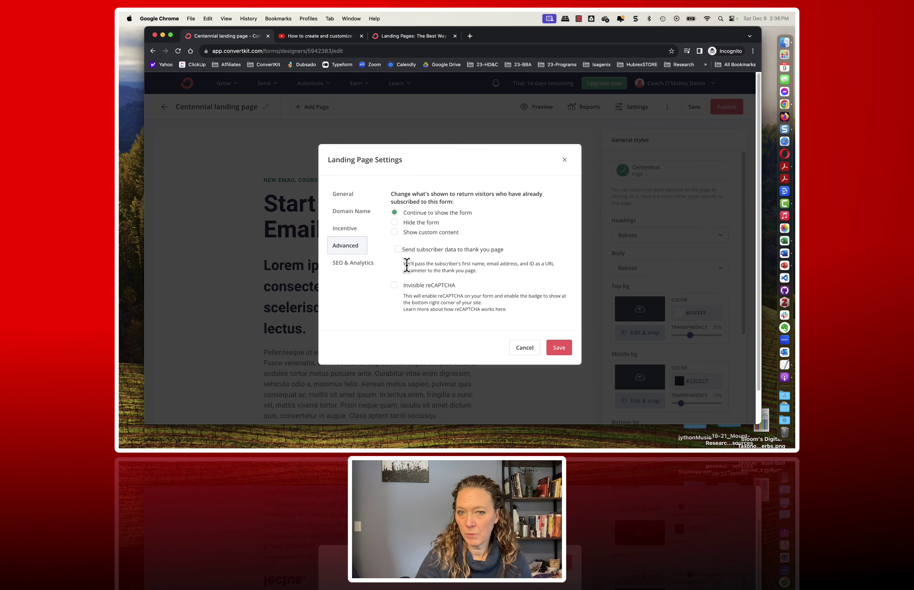
left_click(349, 264)
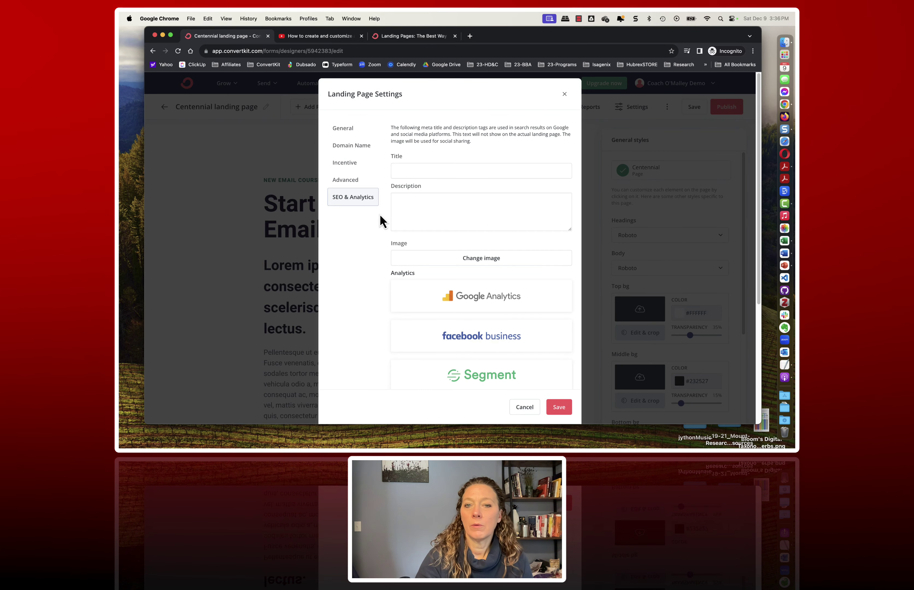
scroll(430, 407, "down", 1)
scroll(430, 407, "down", 5)
scroll(430, 407, "up", 4)
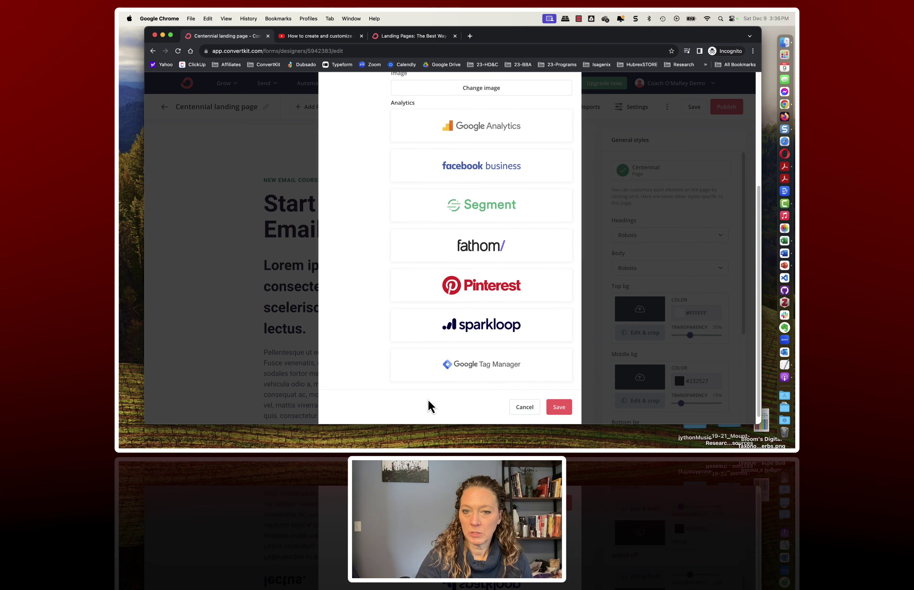
scroll(428, 405, "up", 3)
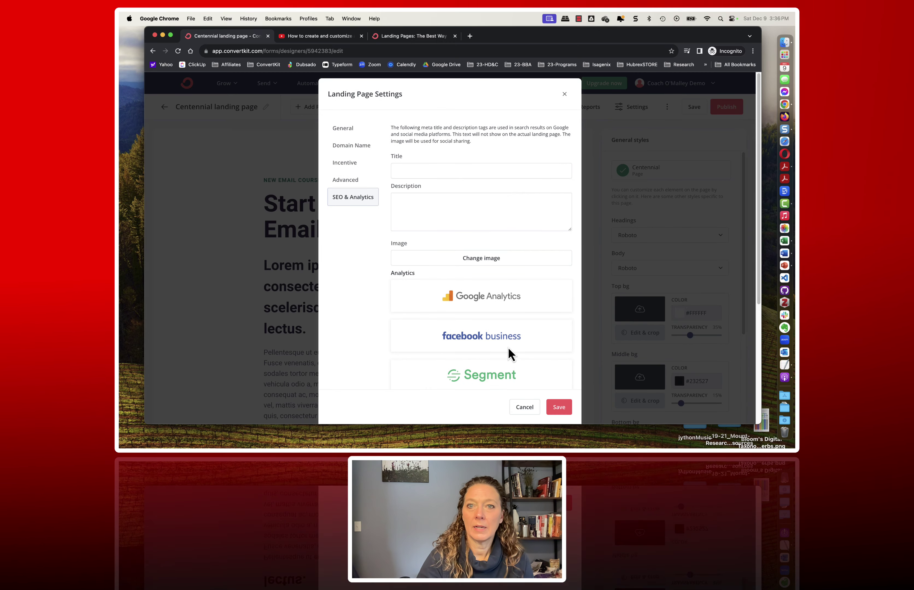
left_click(559, 408)
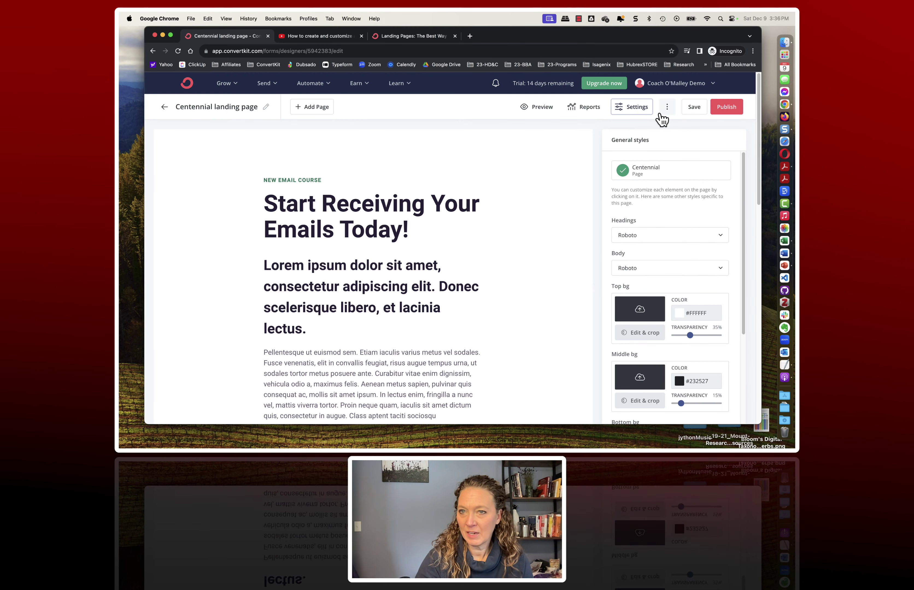
Check the archive, duplicate and delete options for the landing page, dismiss them, and save the page.
left_click(667, 109)
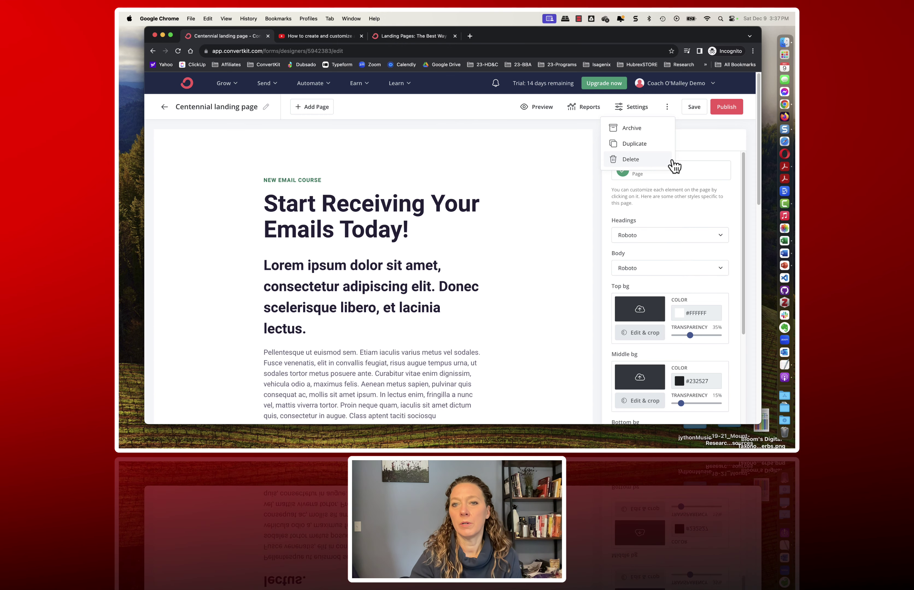
left_click(672, 109)
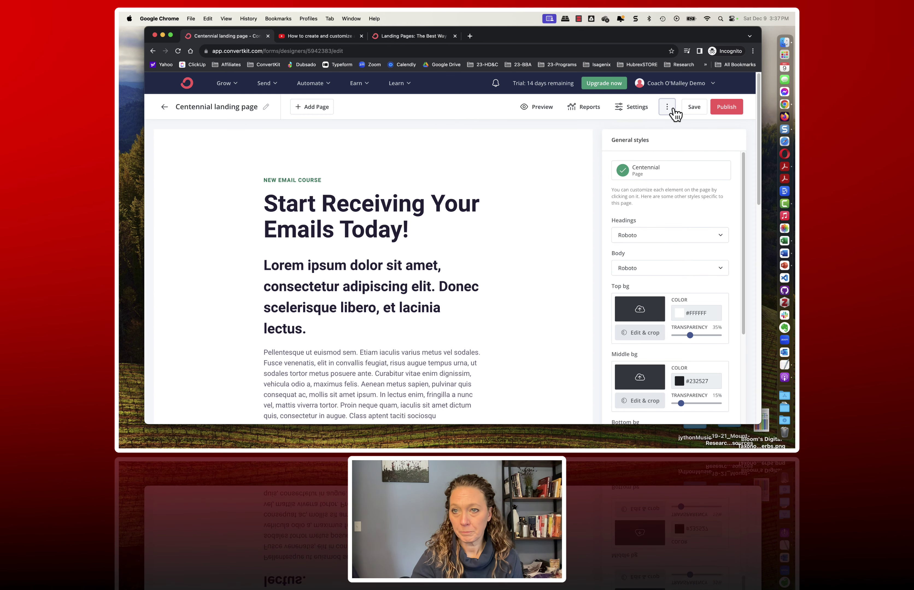
left_click(696, 112)
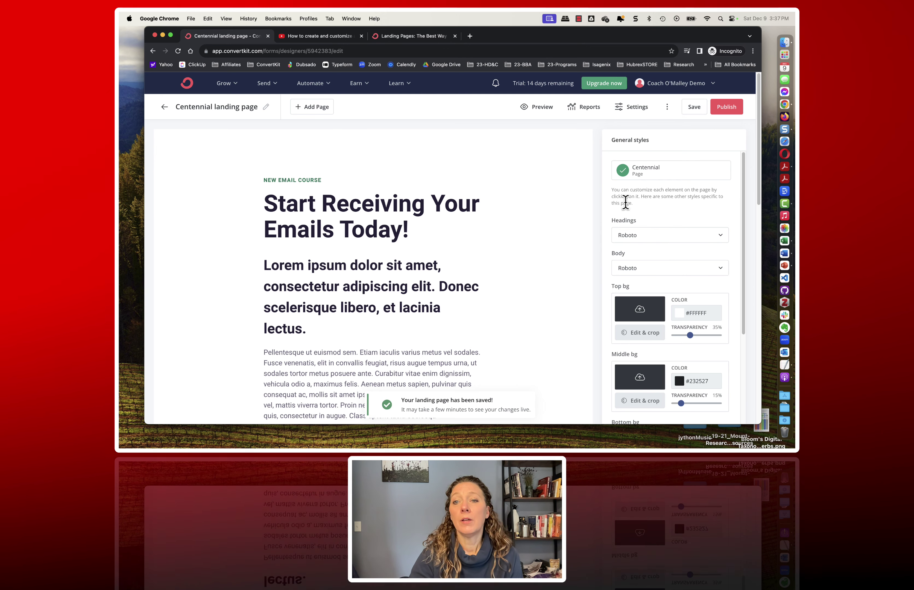
Examine the general style settings, the body paragraph's text style and the page content down to the sign-up form.
scroll(637, 361, "down", 3)
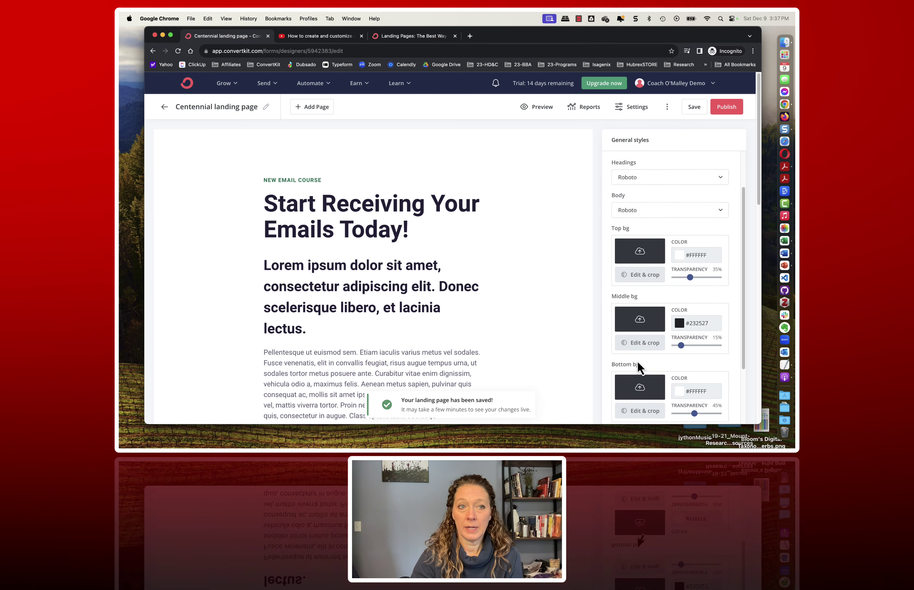
mouse_move(144, 36)
left_mouse_down()
mouse_move(123, 35)
mouse_move(138, 36)
left_mouse_up()
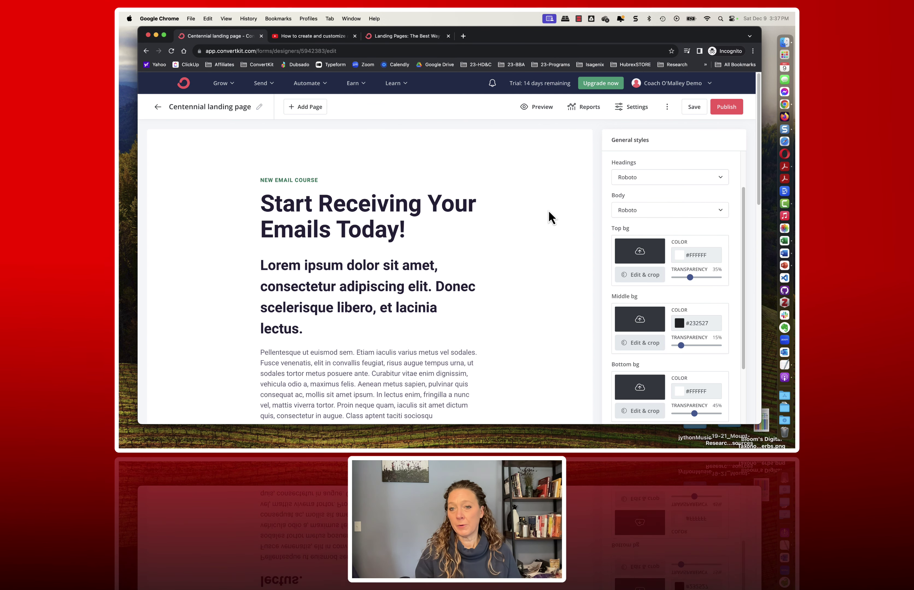
scroll(693, 204, "up", 3)
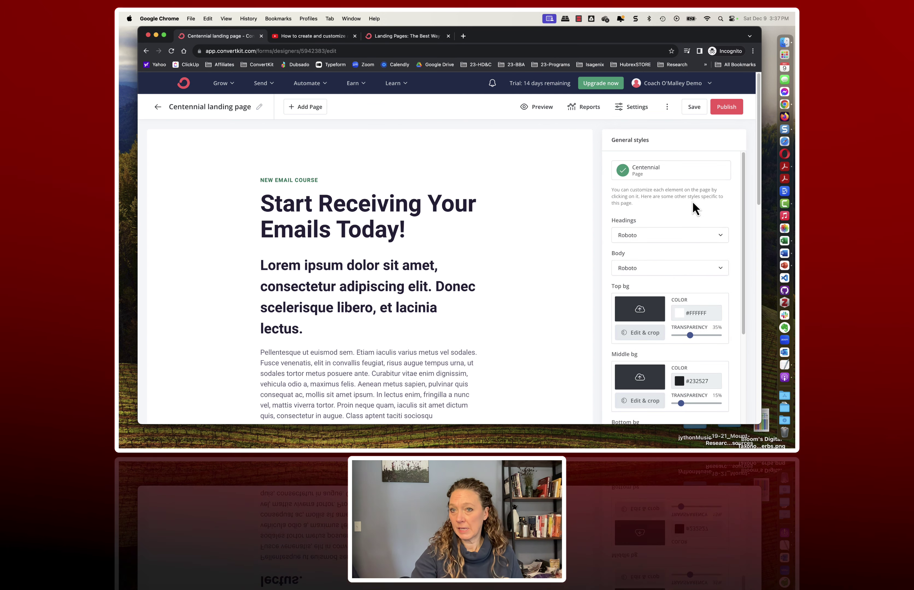
scroll(693, 201, "down", 10)
scroll(693, 201, "up", 10)
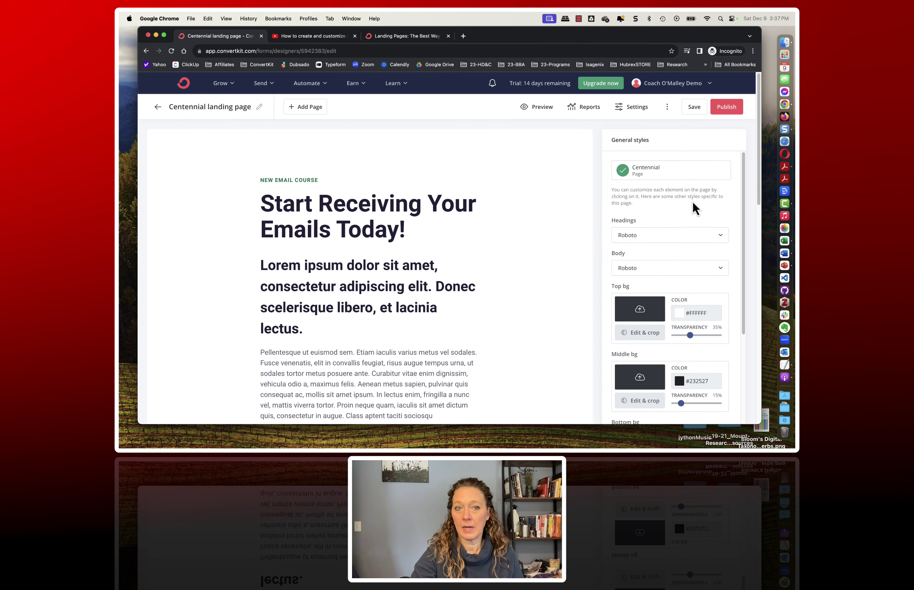
left_click(377, 363)
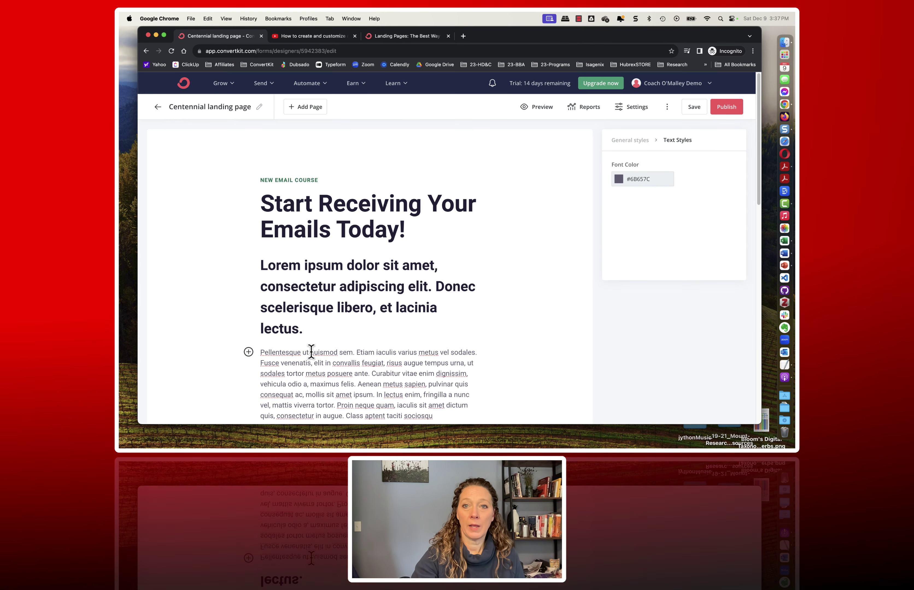
scroll(311, 352, "down", 6)
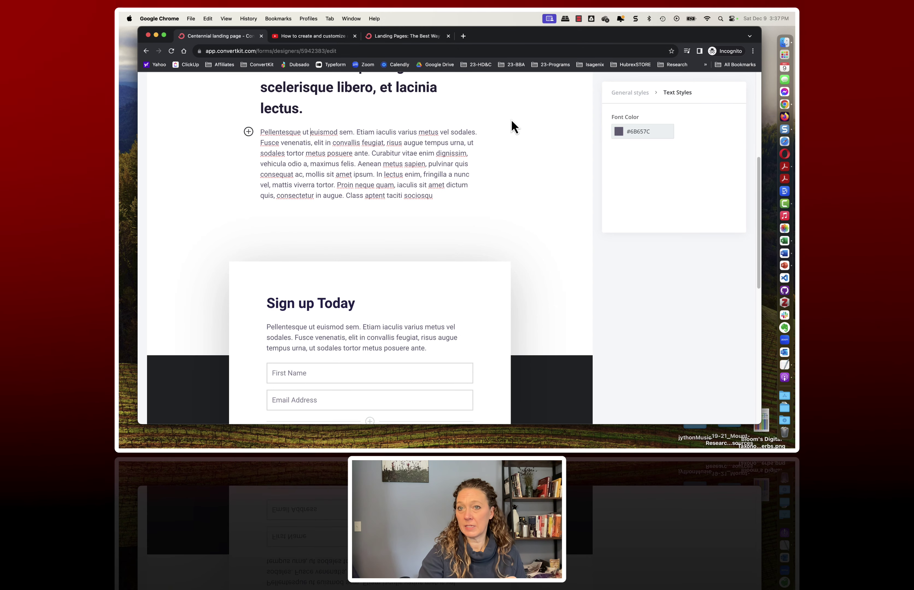
scroll(510, 119, "up", 6)
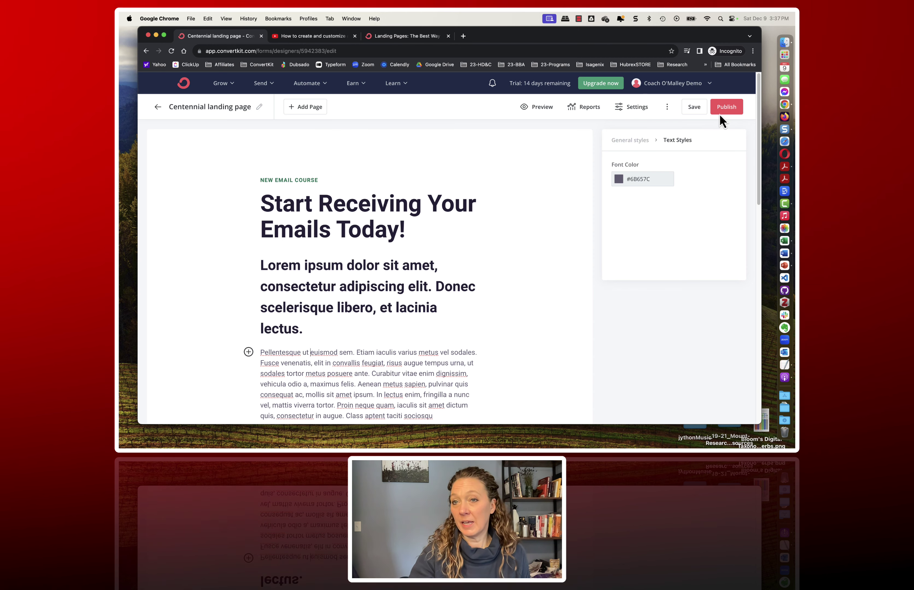
Save the landing page after cancelling an exit from the editor, and view its publish and sharing options.
left_click(729, 107)
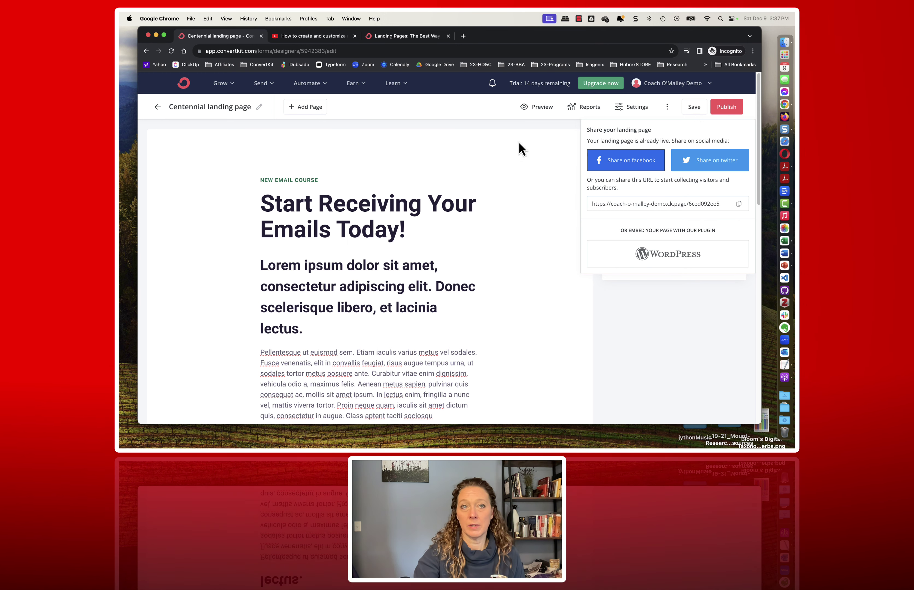
left_click(184, 86)
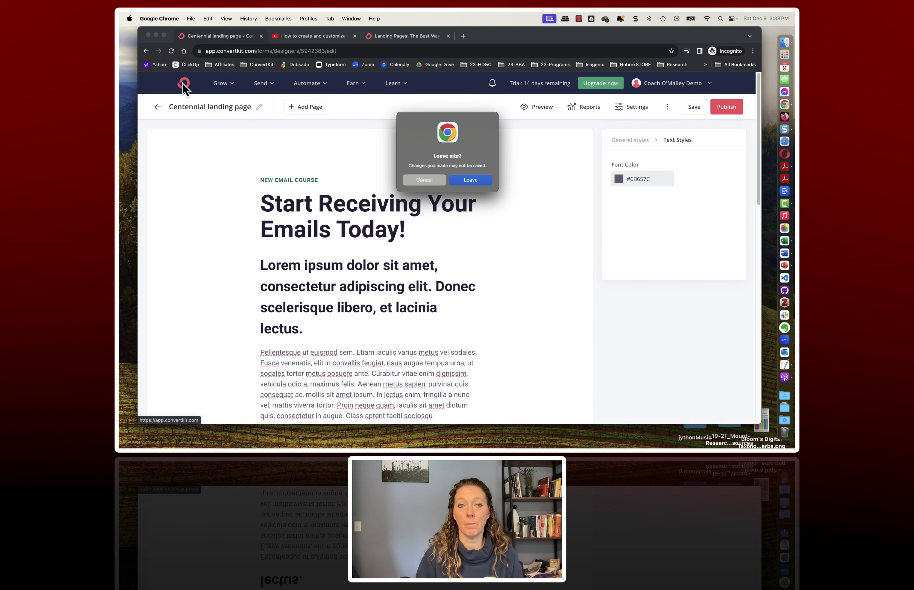
left_click(422, 182)
left_click(692, 108)
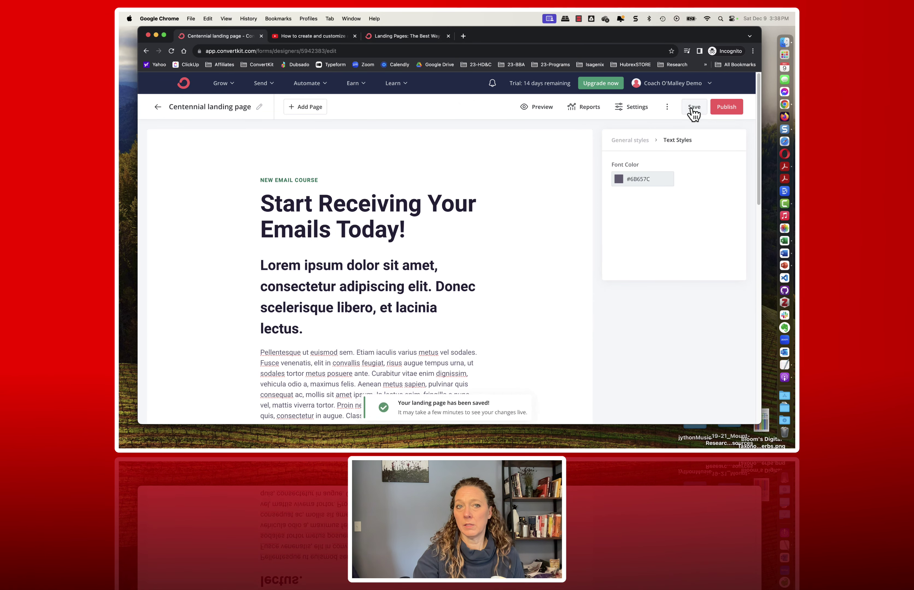
left_click(734, 108)
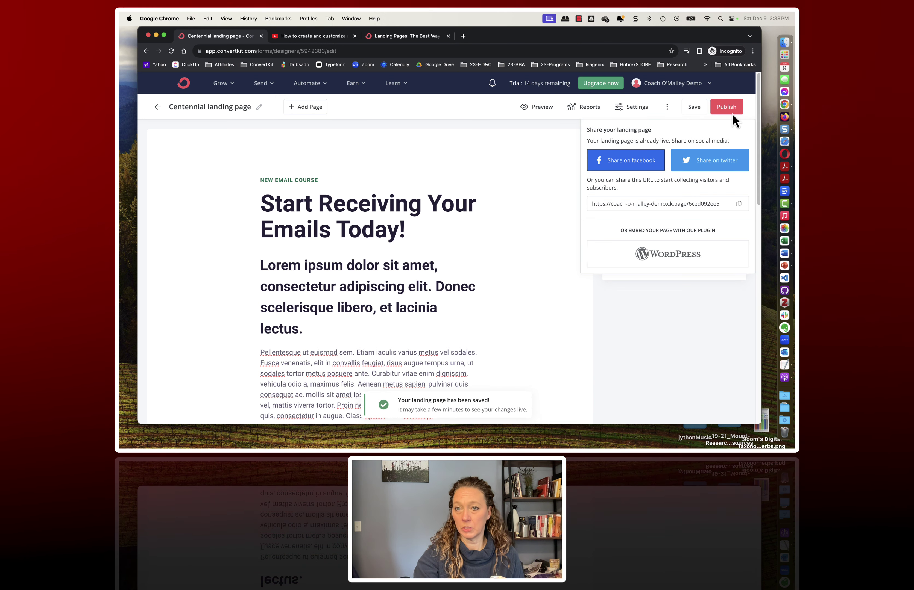
left_click(636, 343)
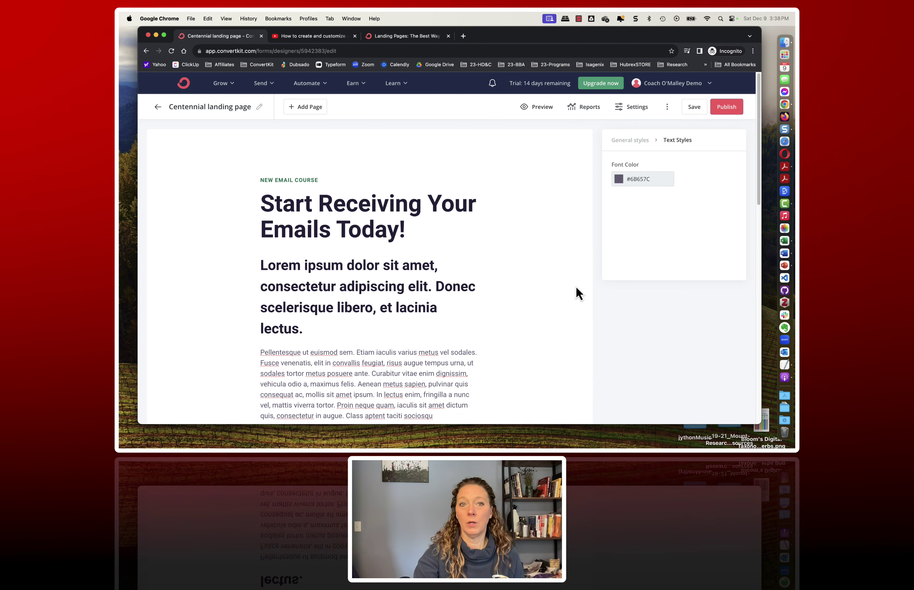
Return to the Landing Pages & Forms list and reopen the Centennial landing page.
left_click(157, 108)
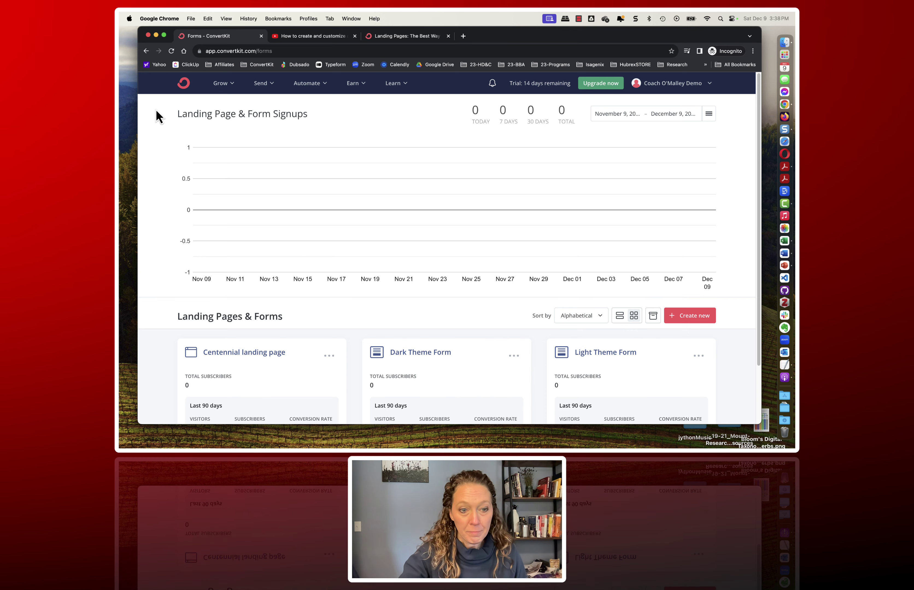
scroll(343, 243, "down", 3)
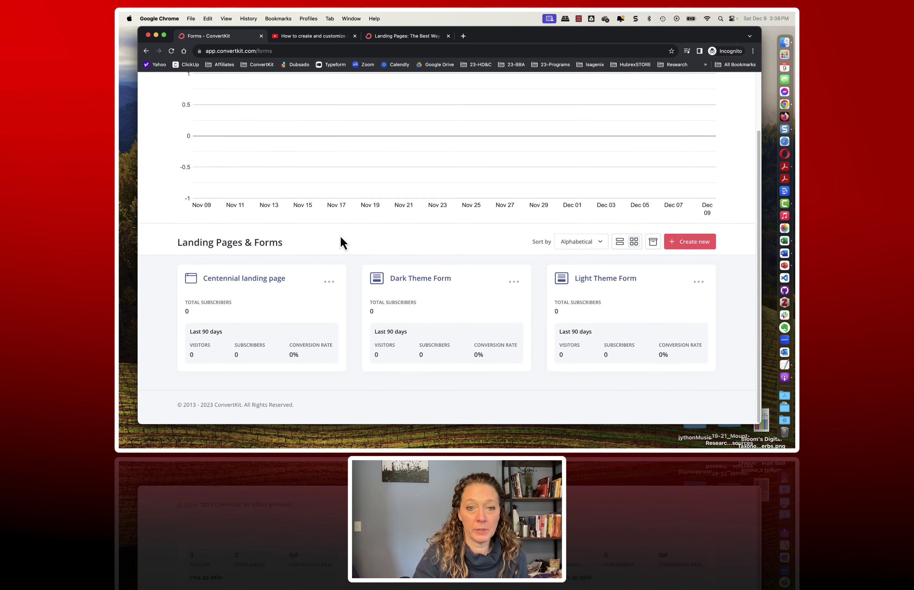
left_click(245, 295)
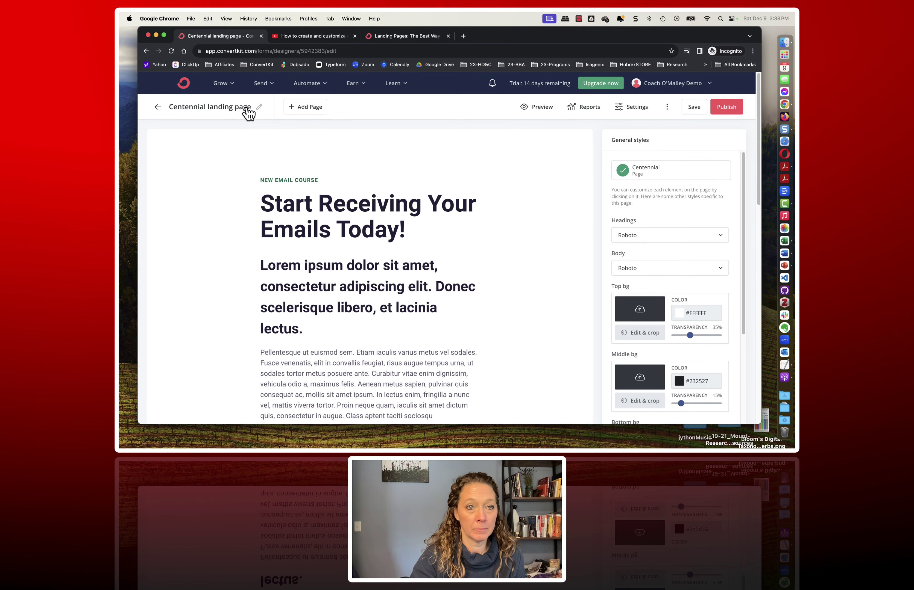
Rename the landing page as "New Email Course - Signup" and save it.
left_click(260, 107)
left_click_drag(244, 106, 171, 106)
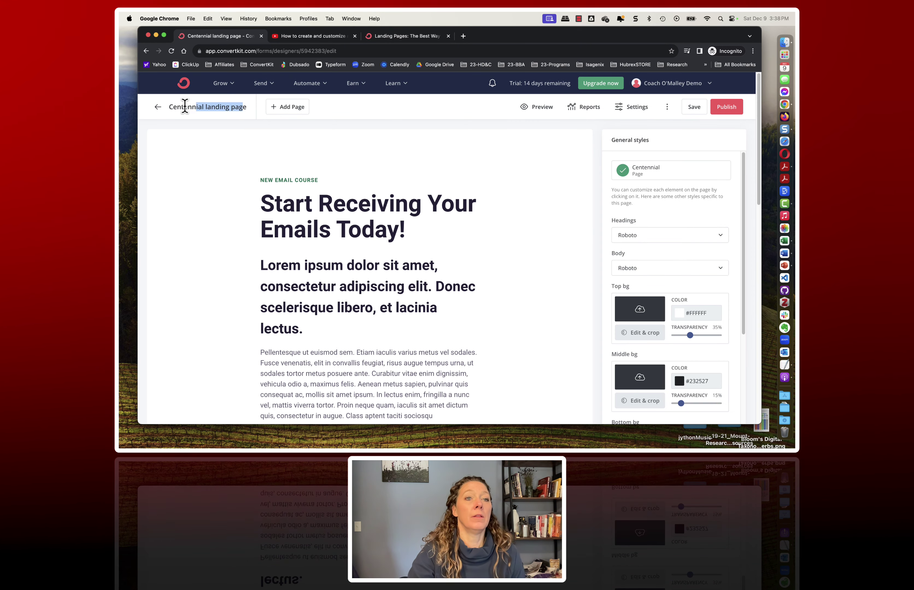
type("Ne")
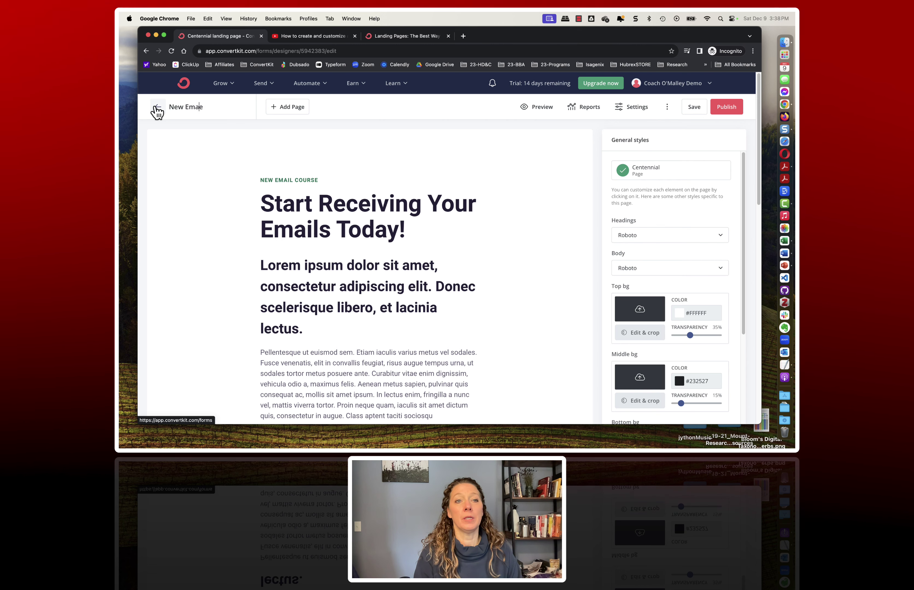
type("w Email Course - ")
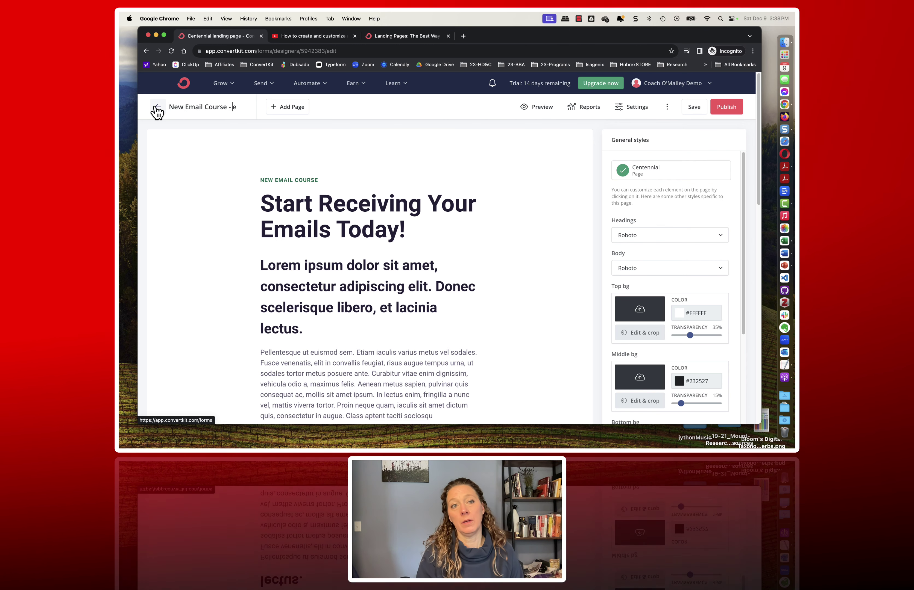
type("Signup")
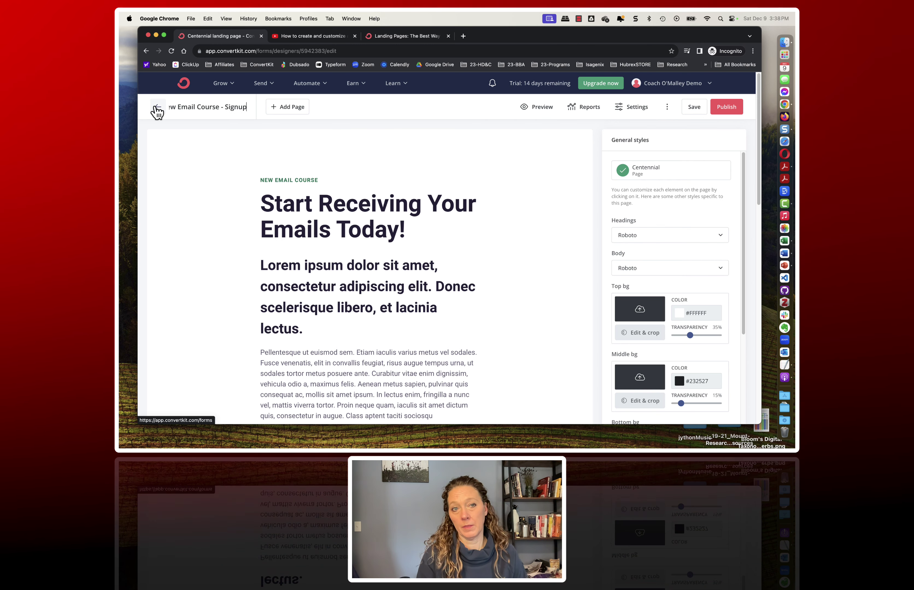
key("Return")
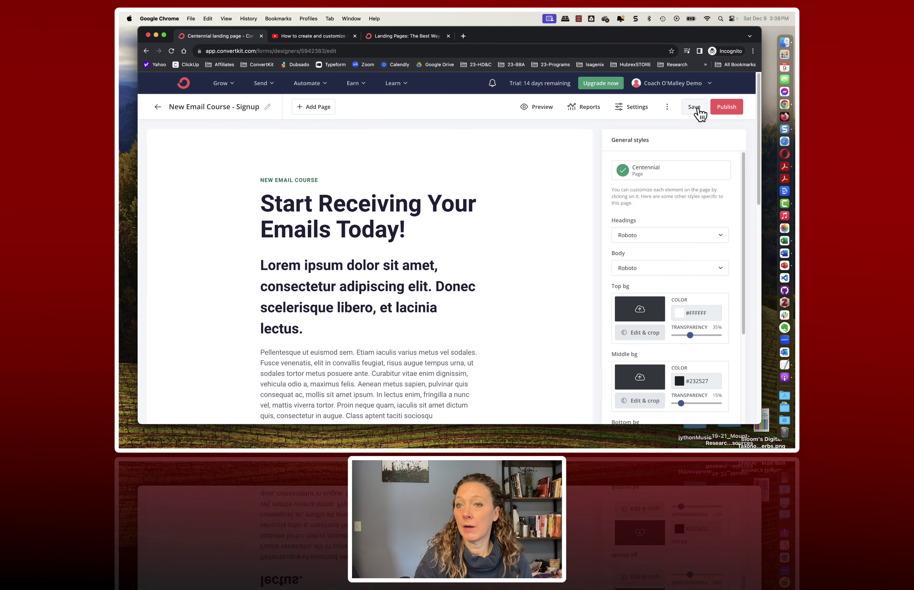
left_click(696, 112)
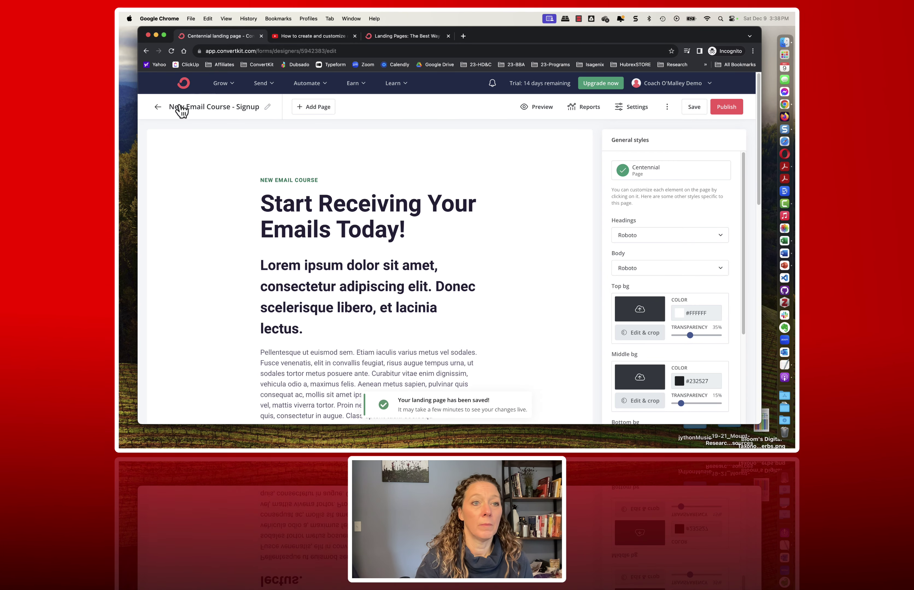
Go back to the Landing Pages & Forms list and check the entry for the renamed page.
left_click(157, 107)
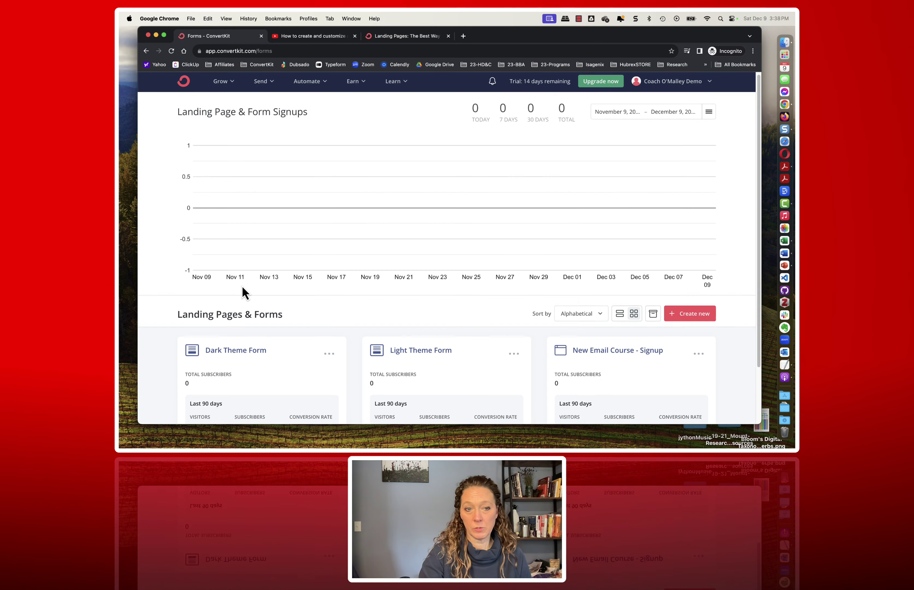
scroll(241, 287, "down", 3)
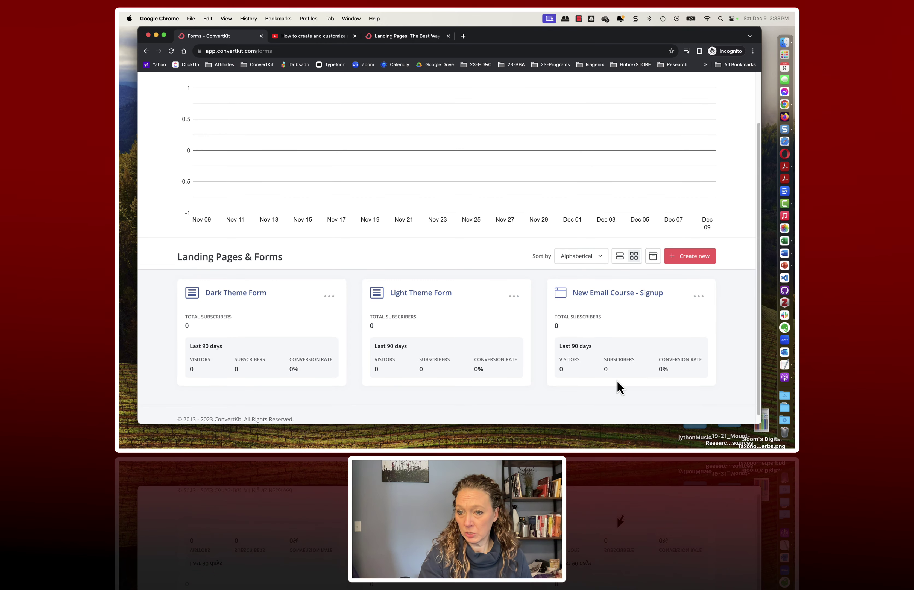
scroll(617, 381, "up", 1)
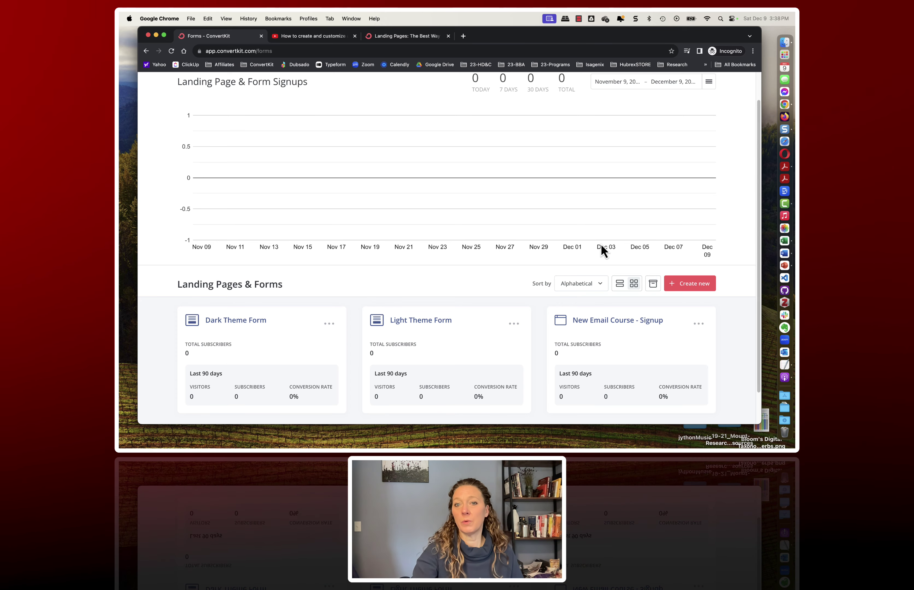
scroll(601, 245, "up", 1)
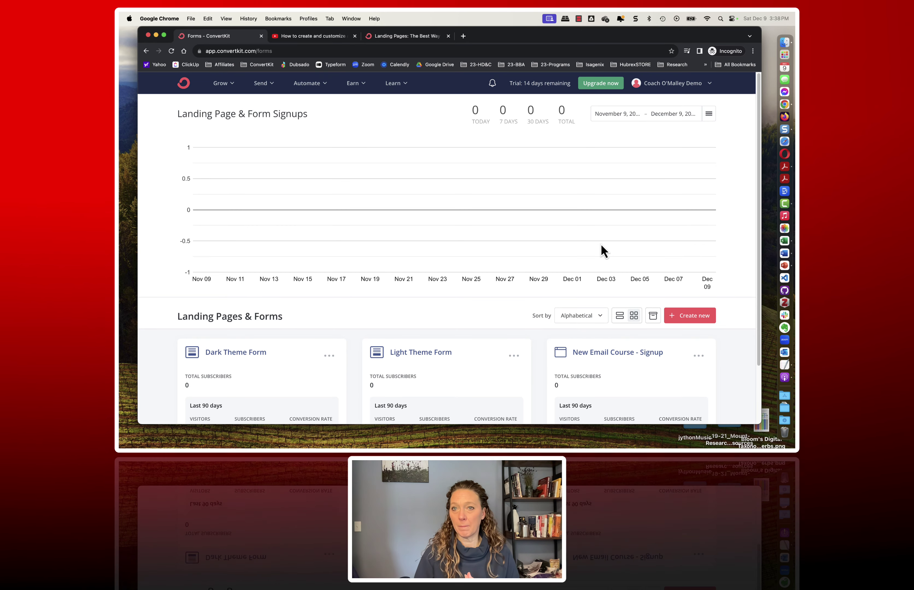